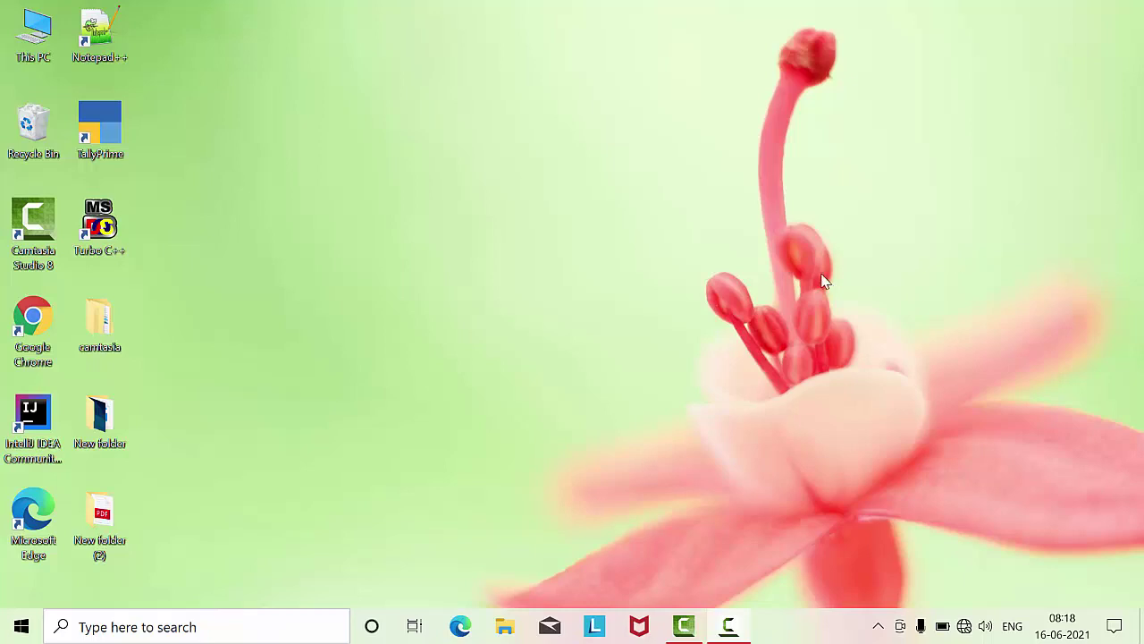
# Step: Refresh the Windows desktop and launch TallyPrime from its desktop icon
pyautogui.rightClick(287, 93)
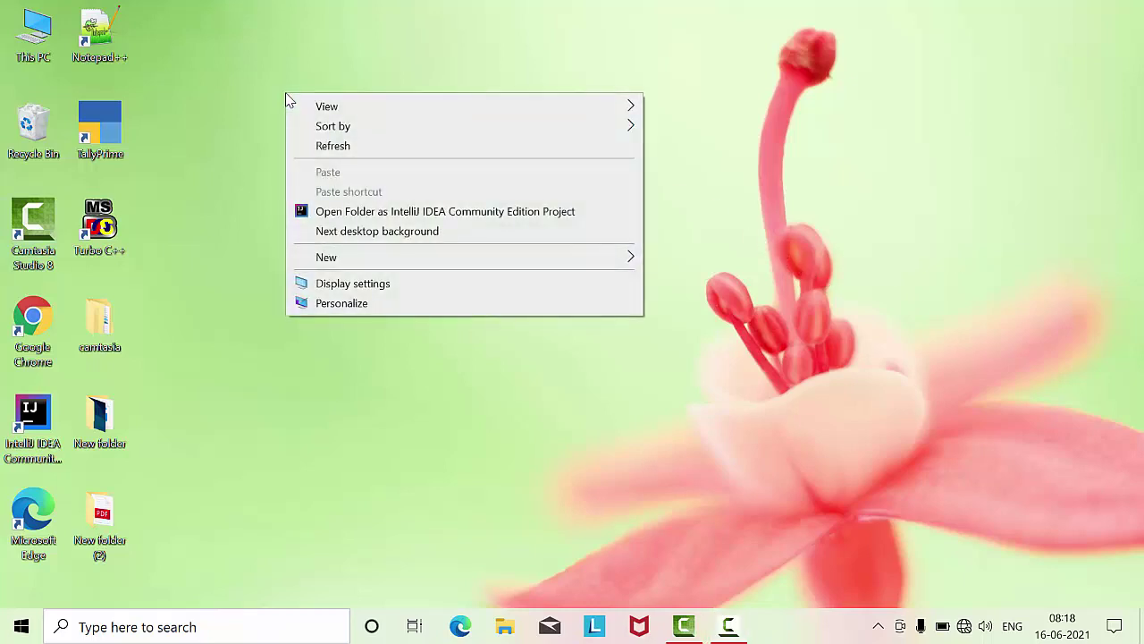
pyautogui.click(327, 146)
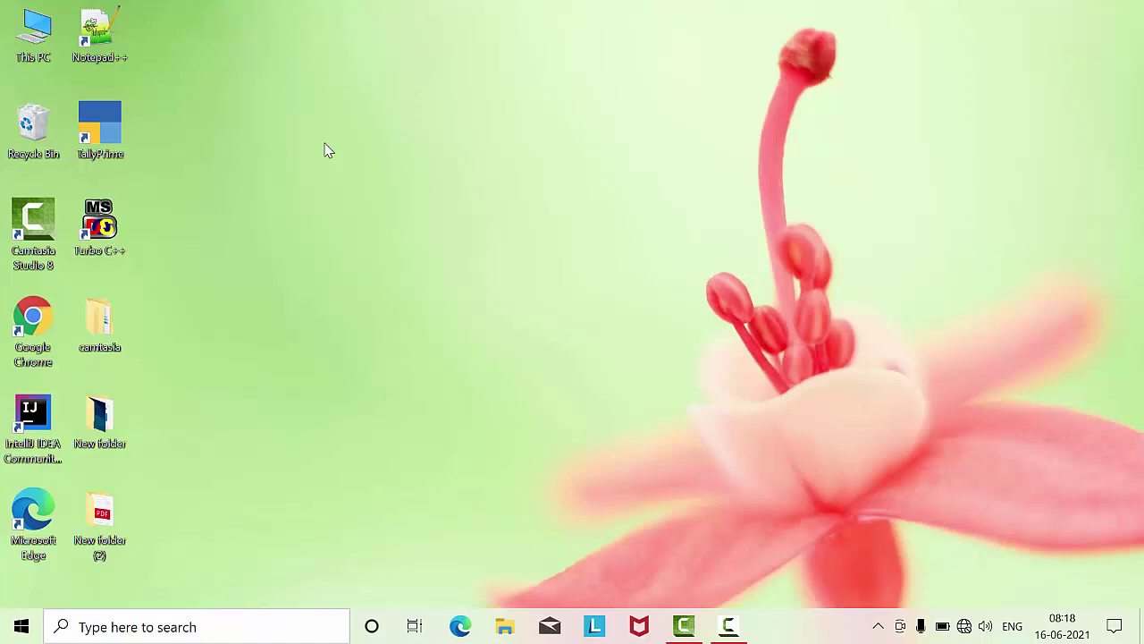
pyautogui.doubleClick(111, 125)
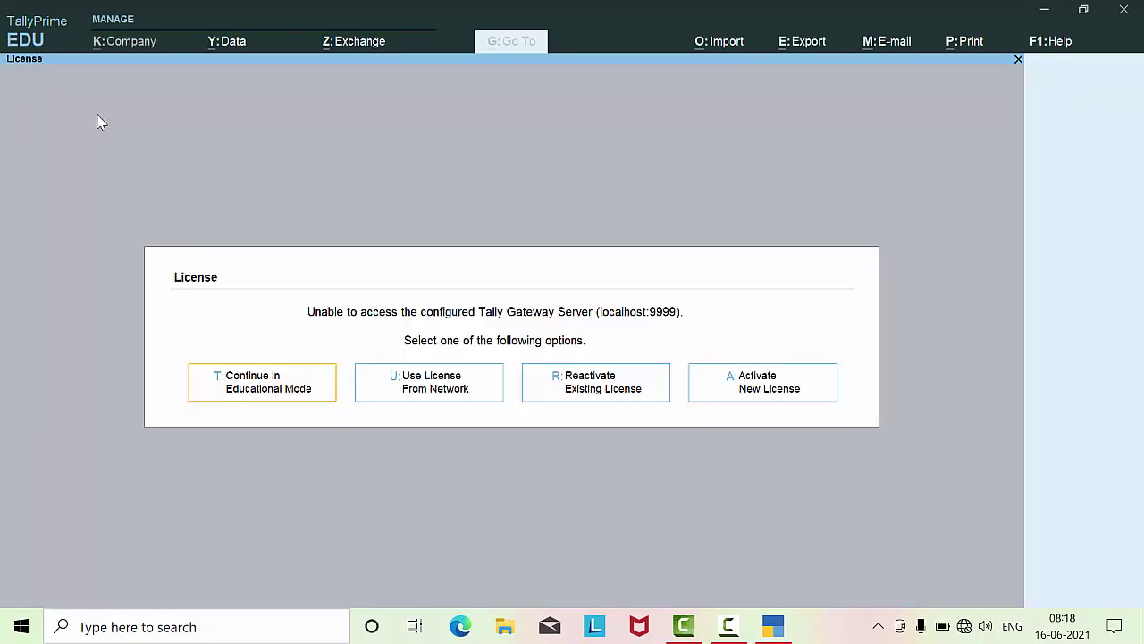
# Step: Continue TallyPrime in Educational Mode to reach the Gateway of Tally with ABC Traders
pyautogui.click(264, 393)
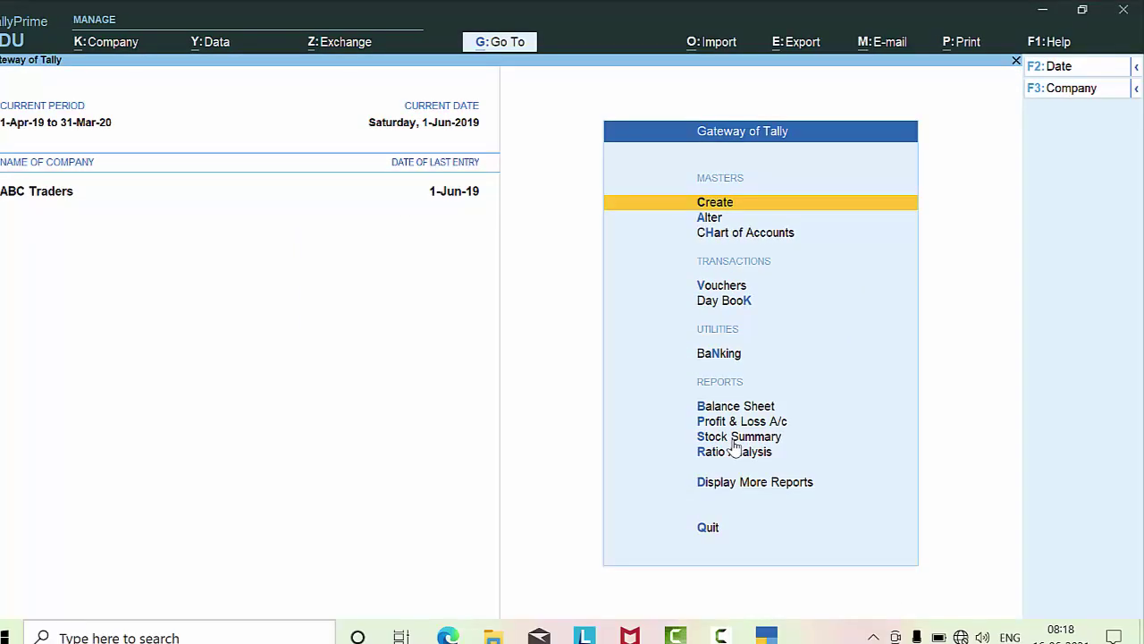
# Step: Open Create Company and name the new company Xyz
pyautogui.press('F3')
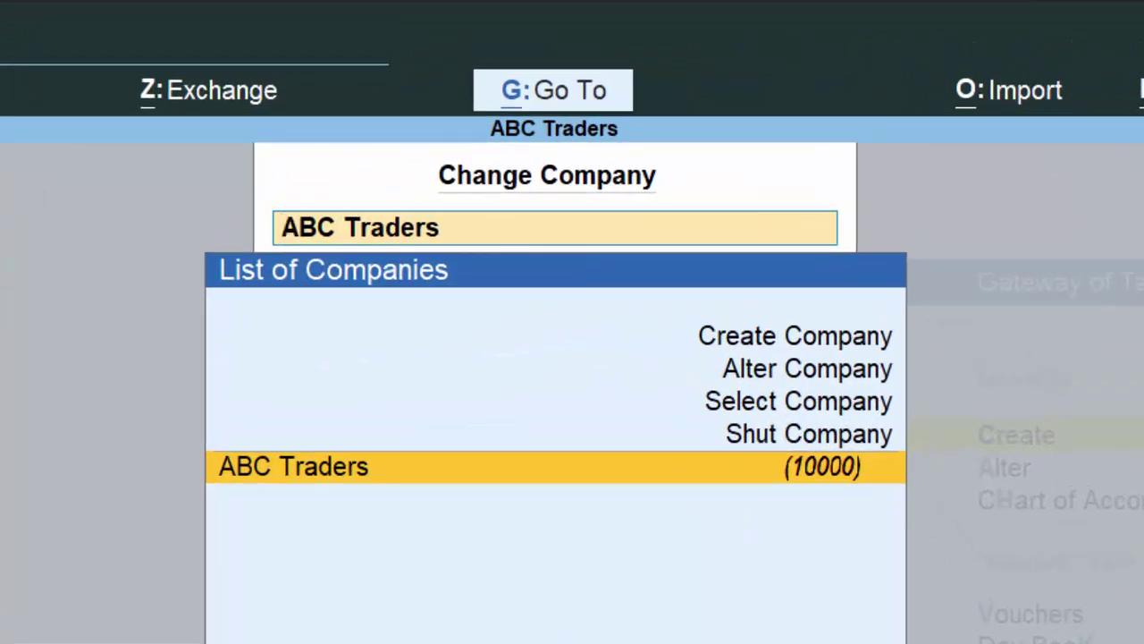
pyautogui.press('Up')
pyautogui.press('Up')
pyautogui.press('Up')
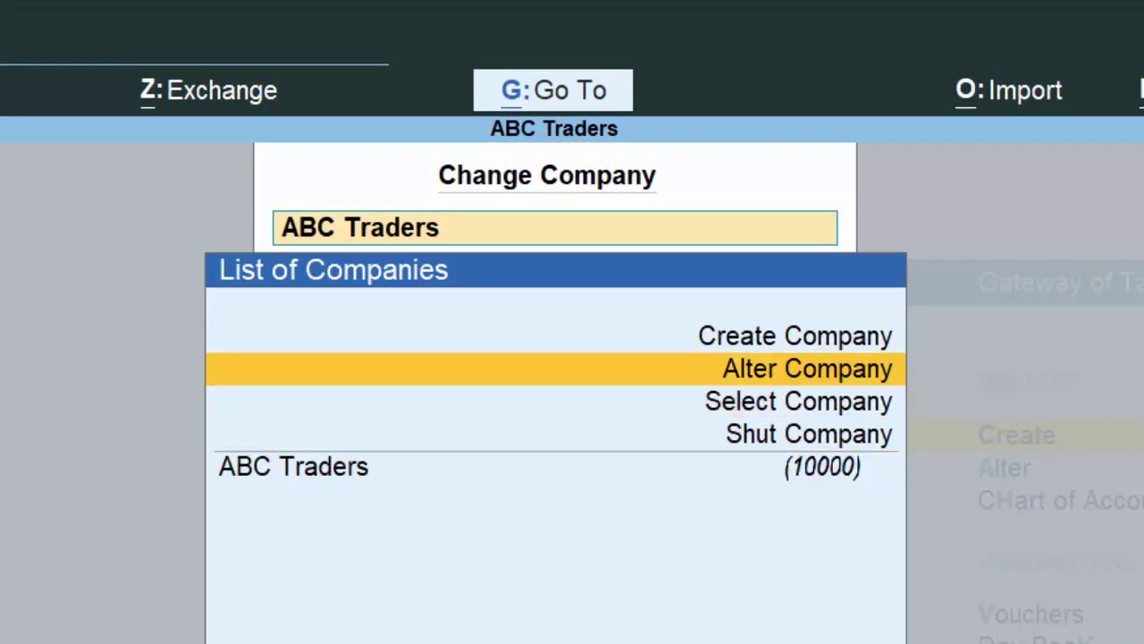
pyautogui.press('Up')
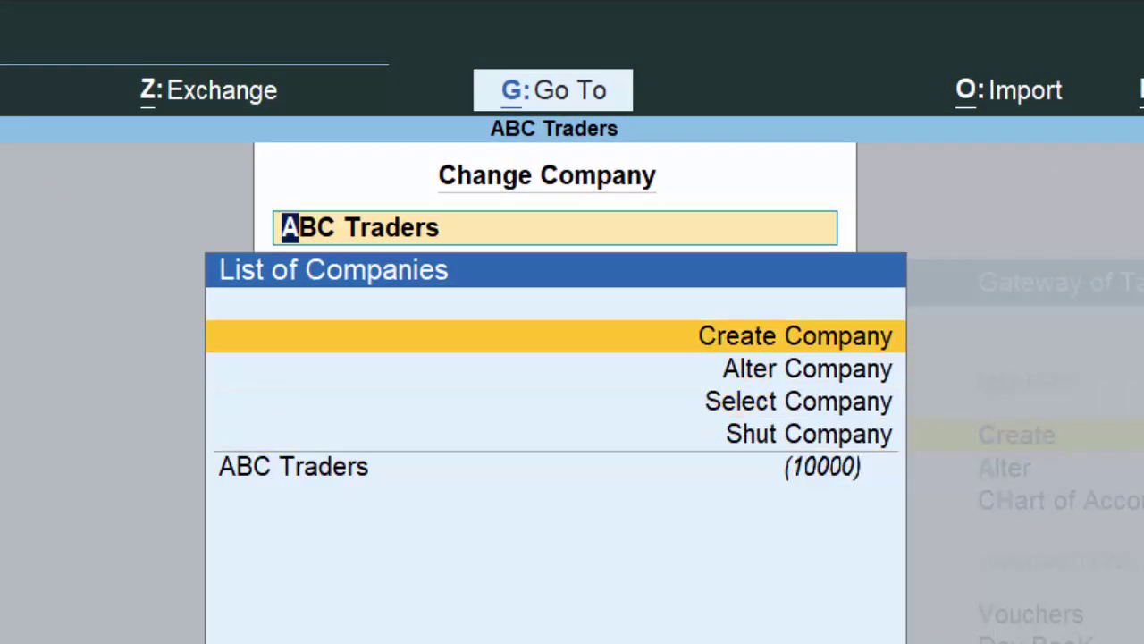
pyautogui.press('Return')
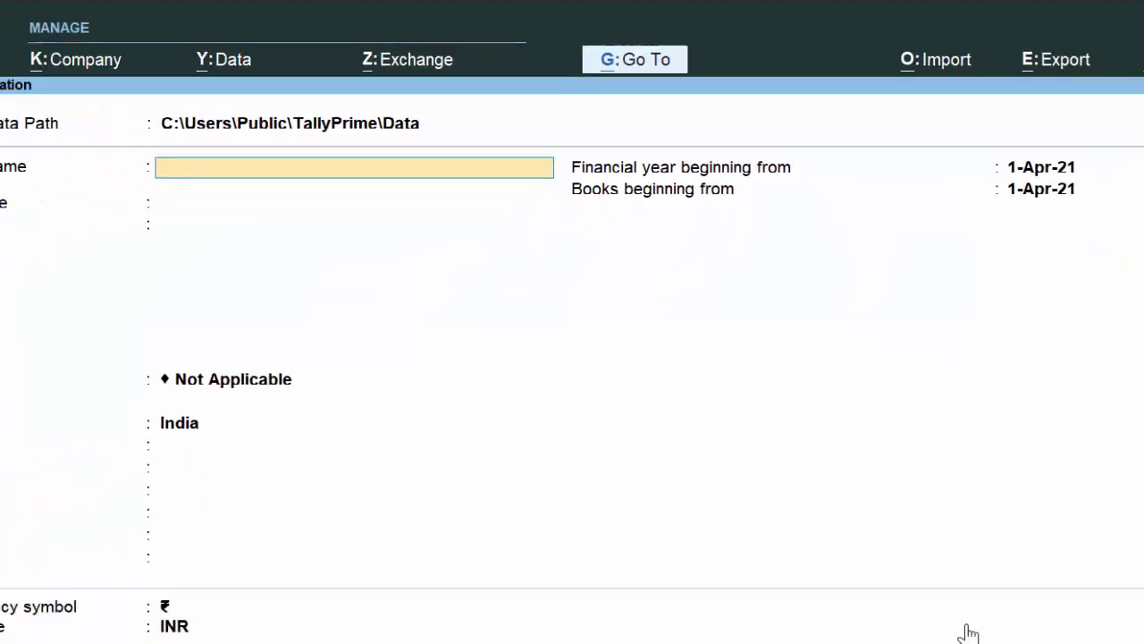
pyautogui.write('X')
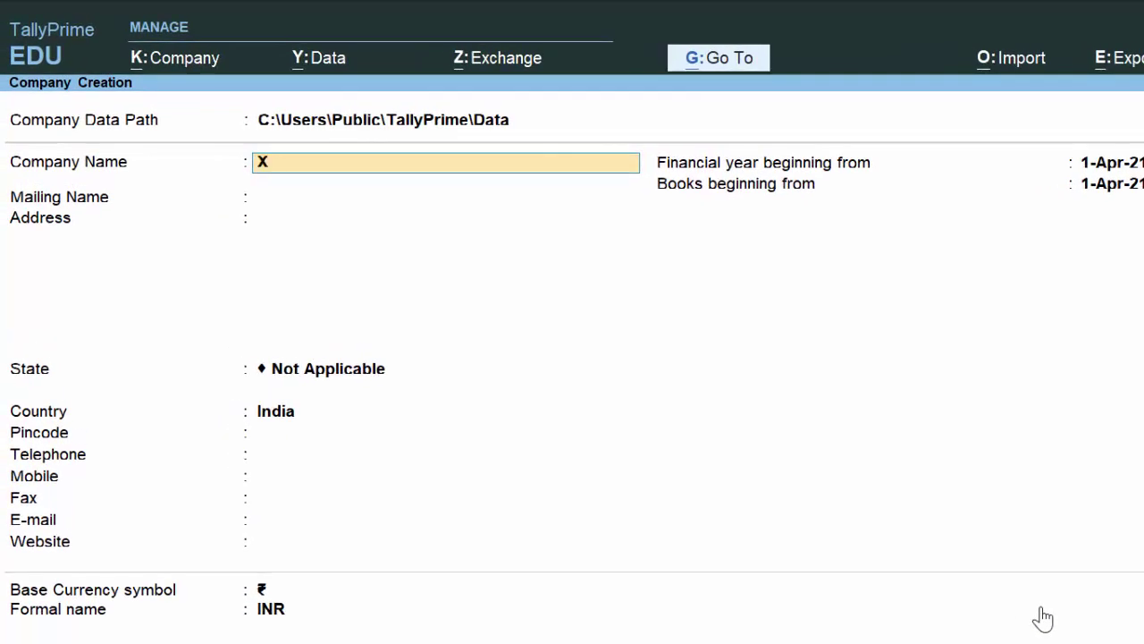
pyautogui.write('yz')
pyautogui.press('Return')
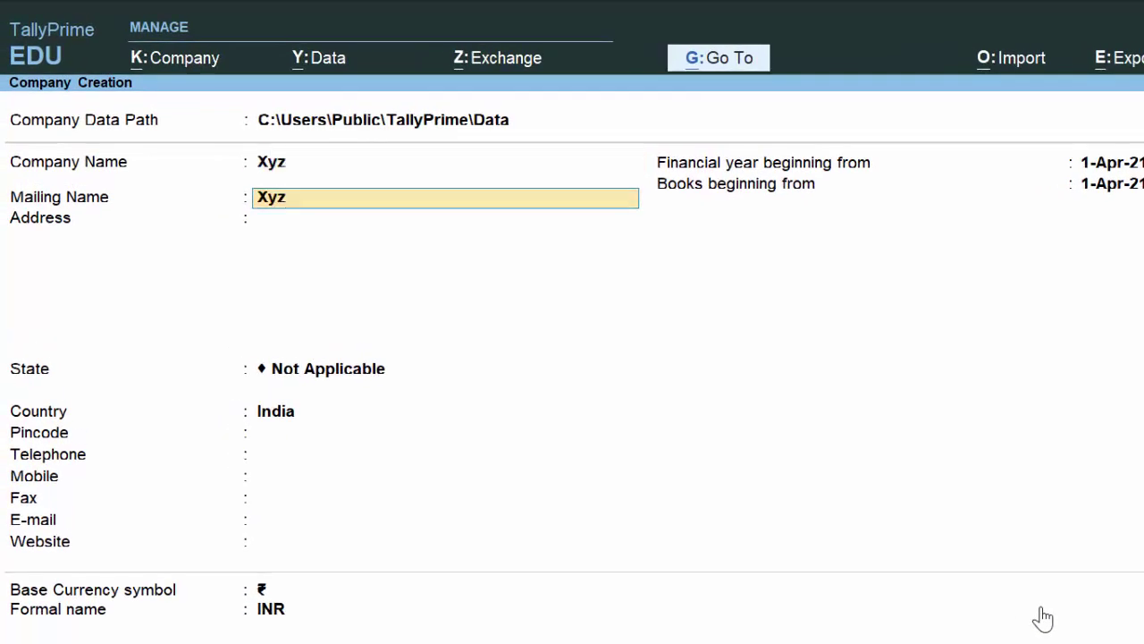
pyautogui.press('Return')
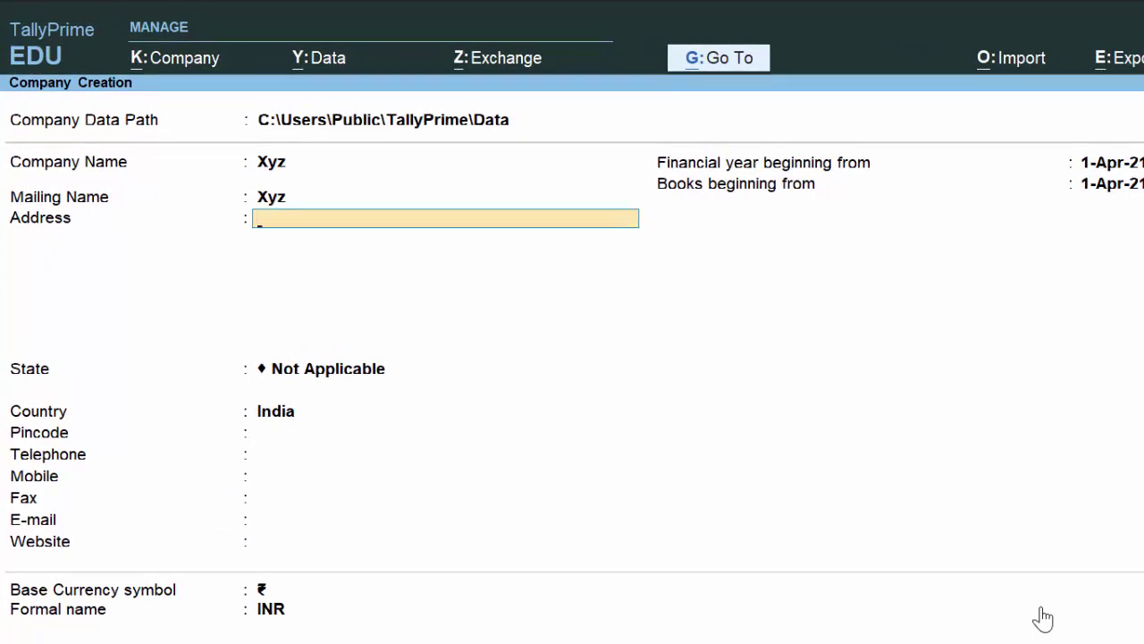
# Step: Enter address New Colony Deoria, state Uttar Pradesh and pincode 274001
pyautogui.write('New')
pyautogui.write(' c')
pyautogui.press('BackSpace')
pyautogui.write('Colo')
pyautogui.write('ny D')
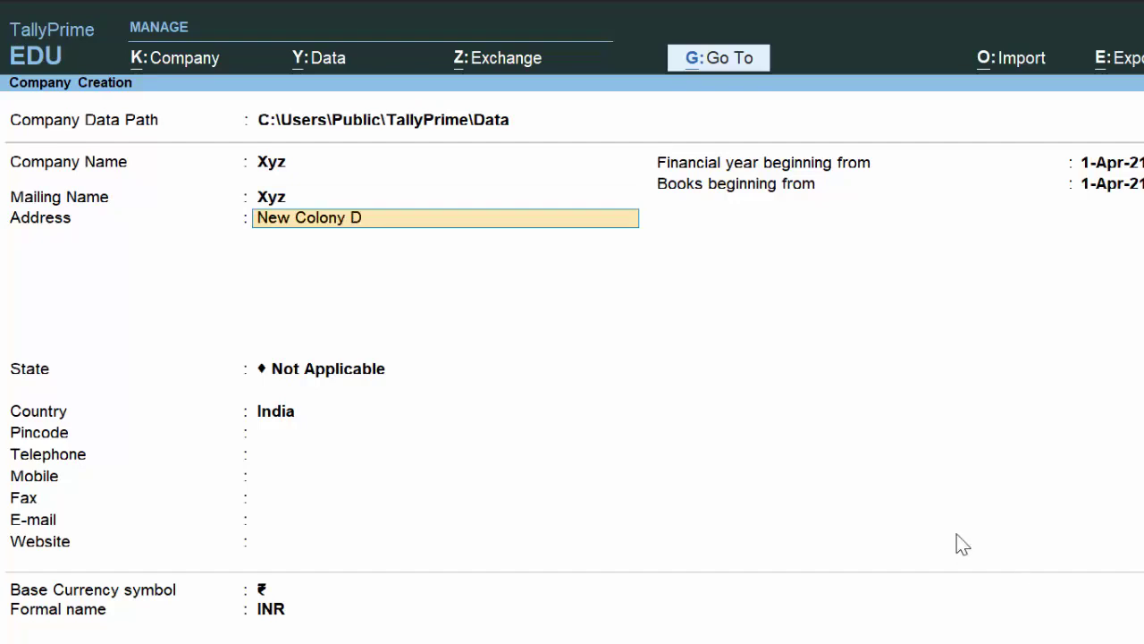
pyautogui.write('eori')
pyautogui.write('a')
pyautogui.press('Return')
pyautogui.press('Return')
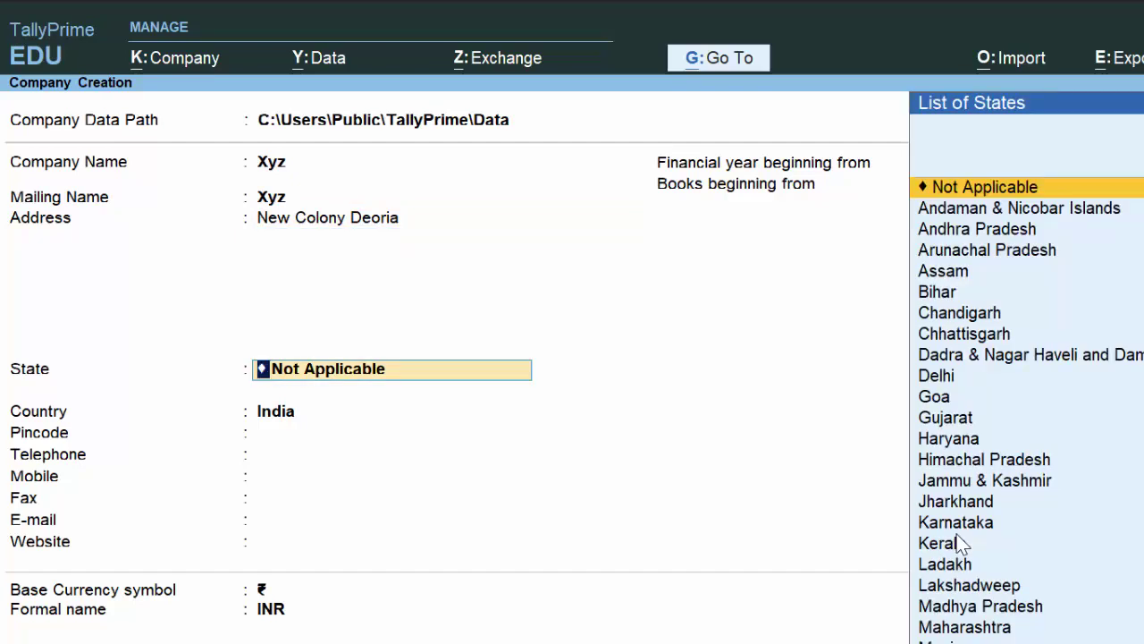
pyautogui.write('U')
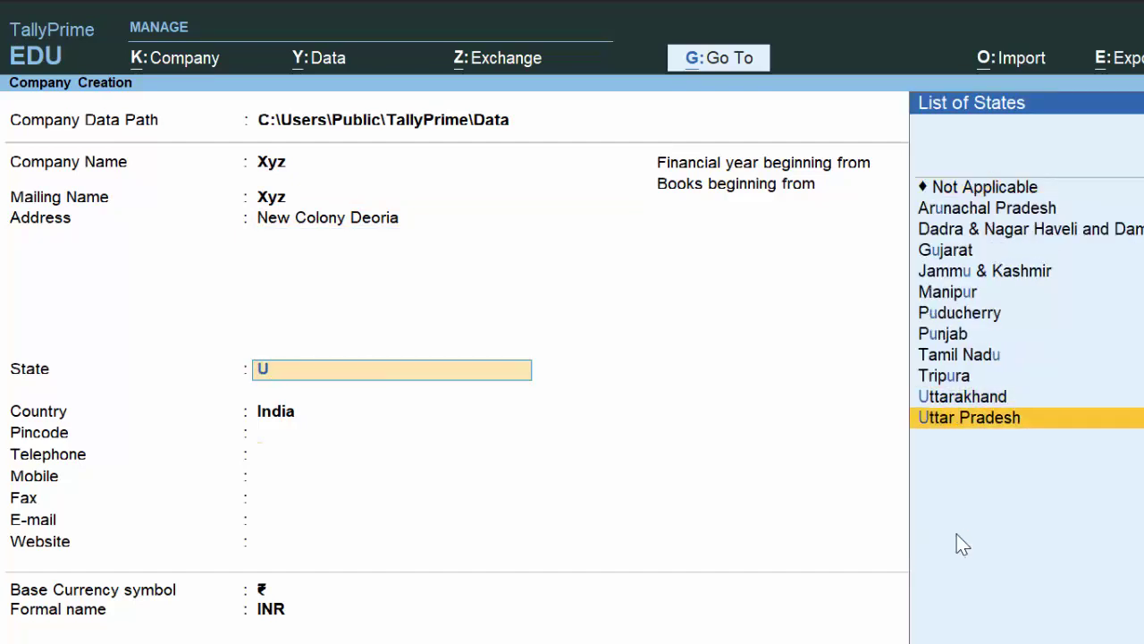
pyautogui.press('Return')
pyautogui.write('2')
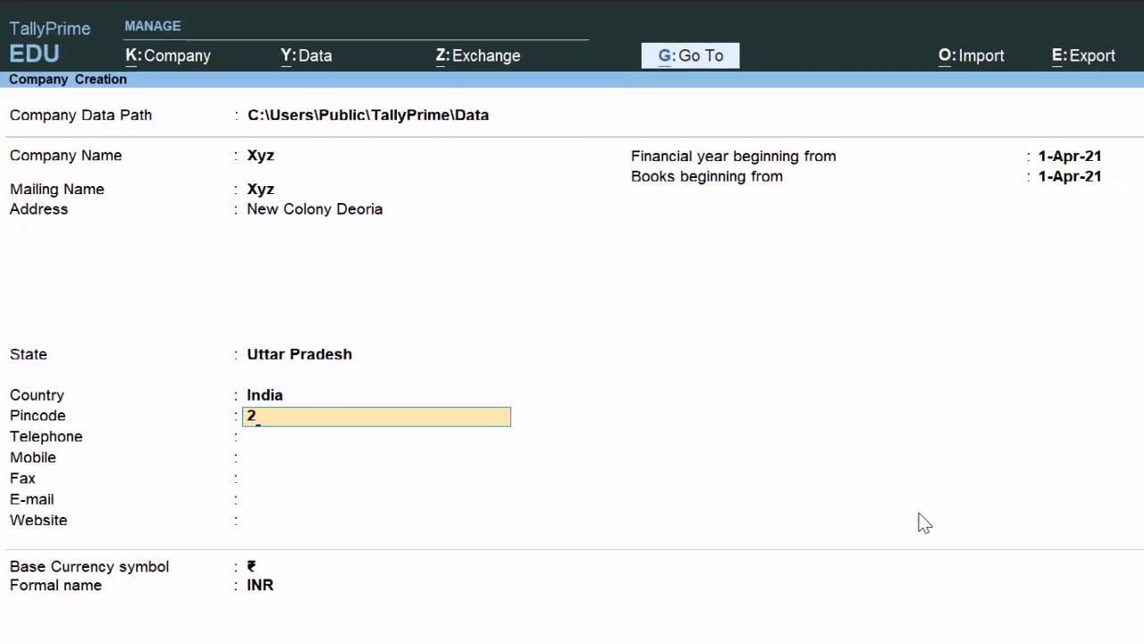
pyautogui.write('74001')
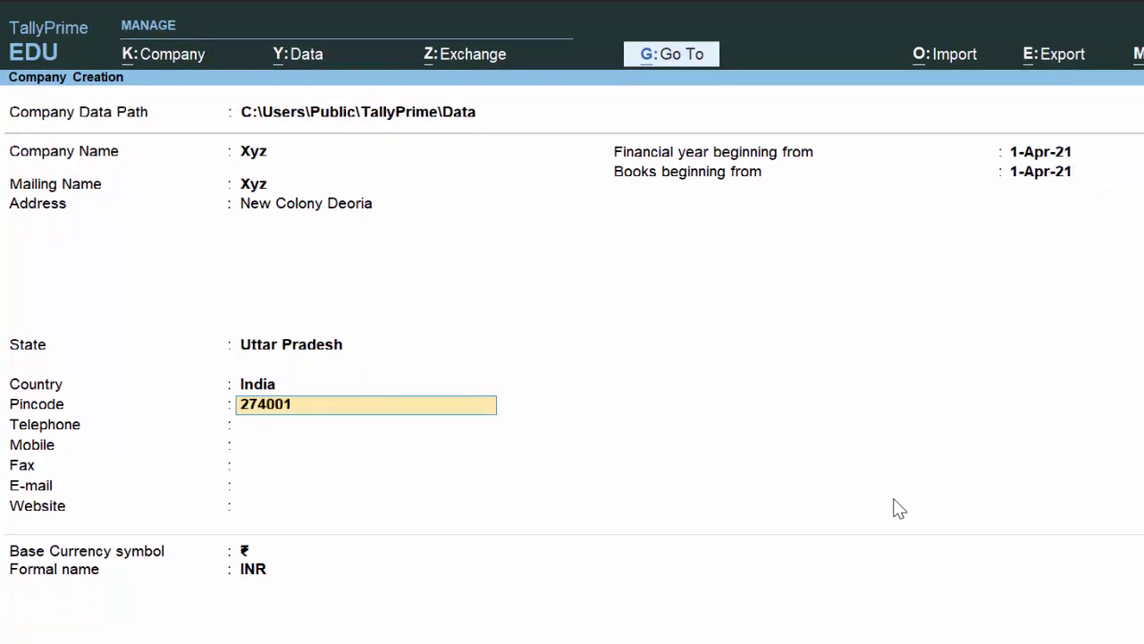
pyautogui.press('Return')
pyautogui.press('Return')
pyautogui.press('Return')
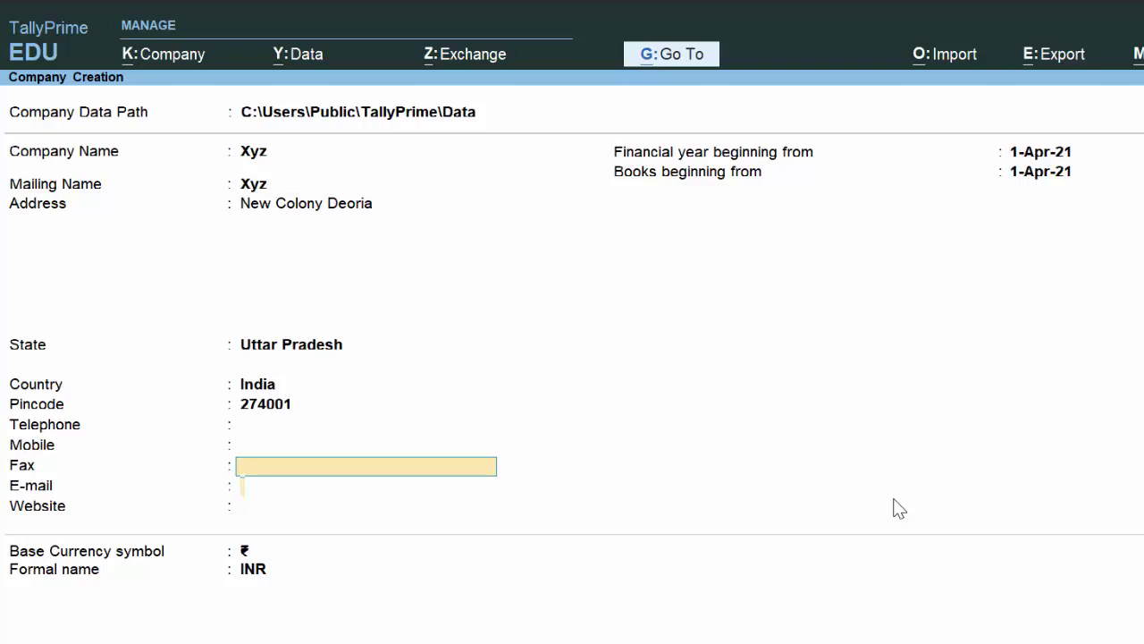
pyautogui.press('Return')
pyautogui.press('Return')
pyautogui.press('Return')
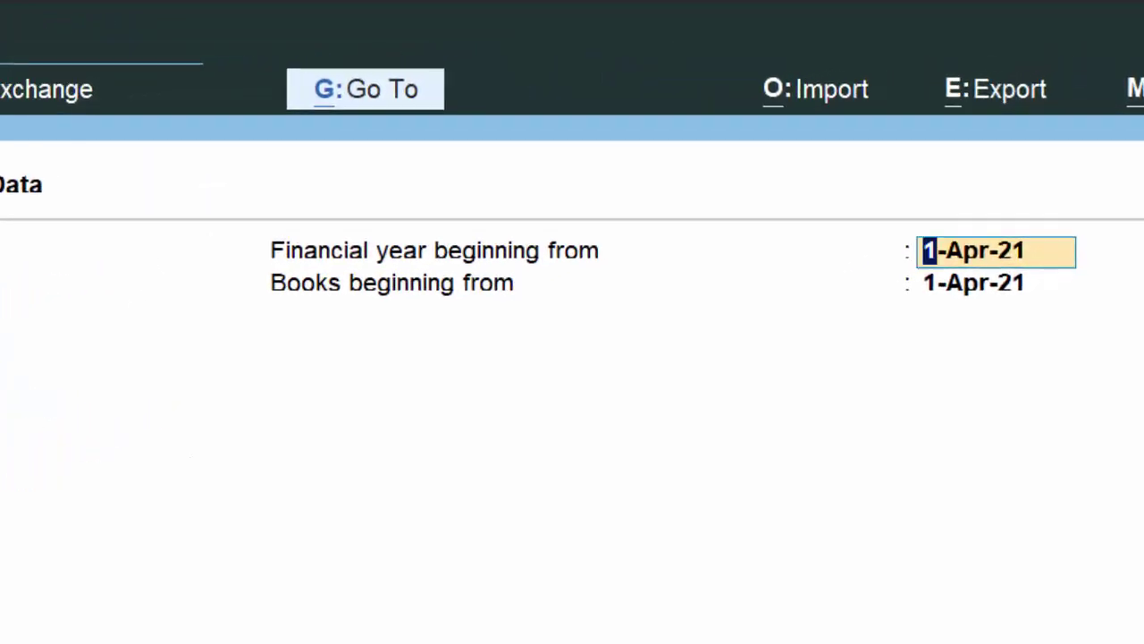
# Step: Start Xyz's financial year on 1-4-20, keep the defaults and accept the company with Ctrl+A
pyautogui.write('1')
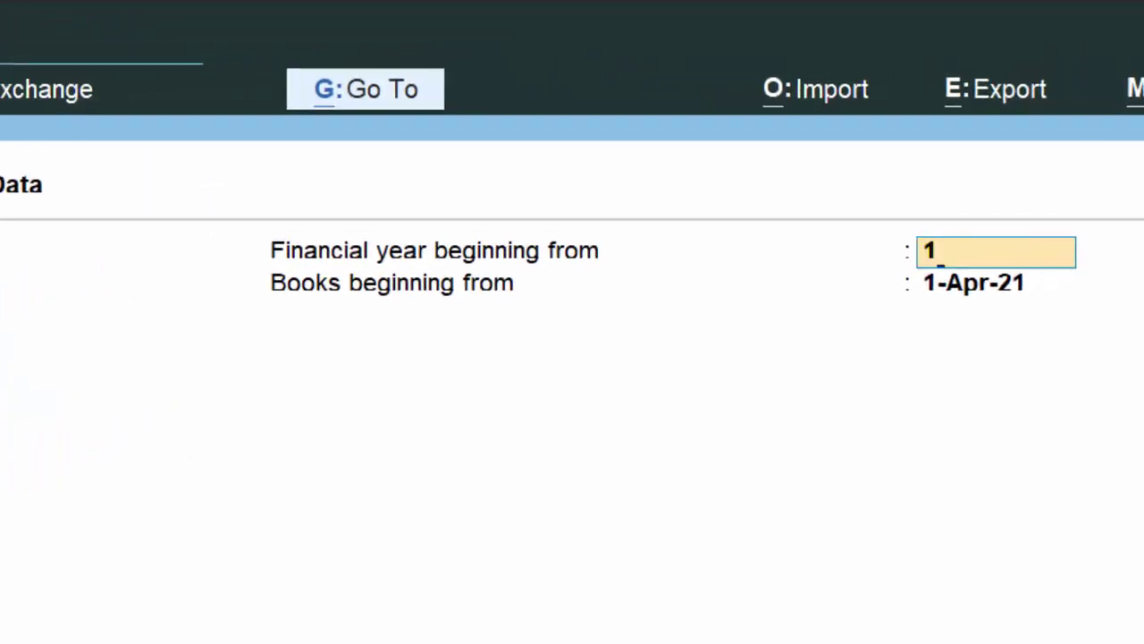
pyautogui.write('-4-')
pyautogui.write('20')
pyautogui.press('Return')
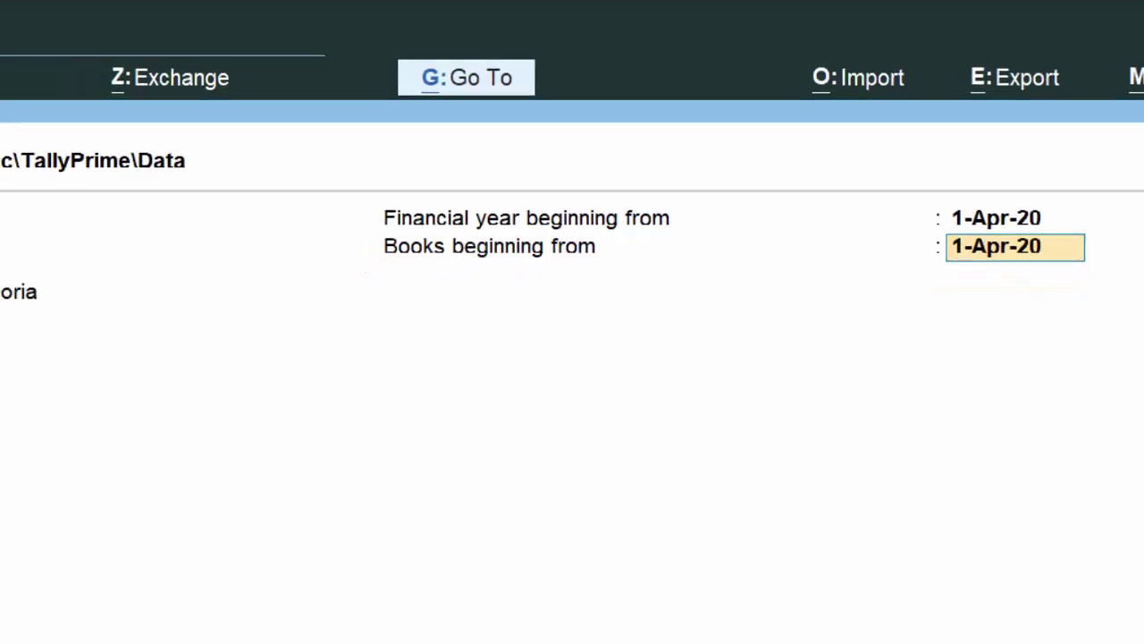
pyautogui.press('Return')
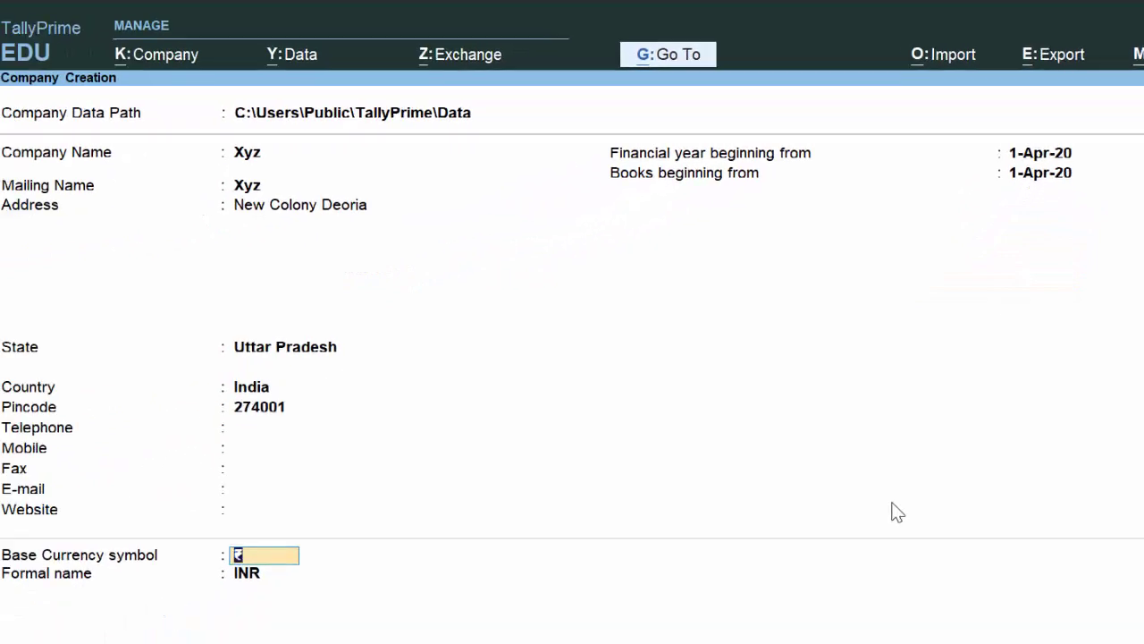
pyautogui.press('Return')
pyautogui.press('Return')
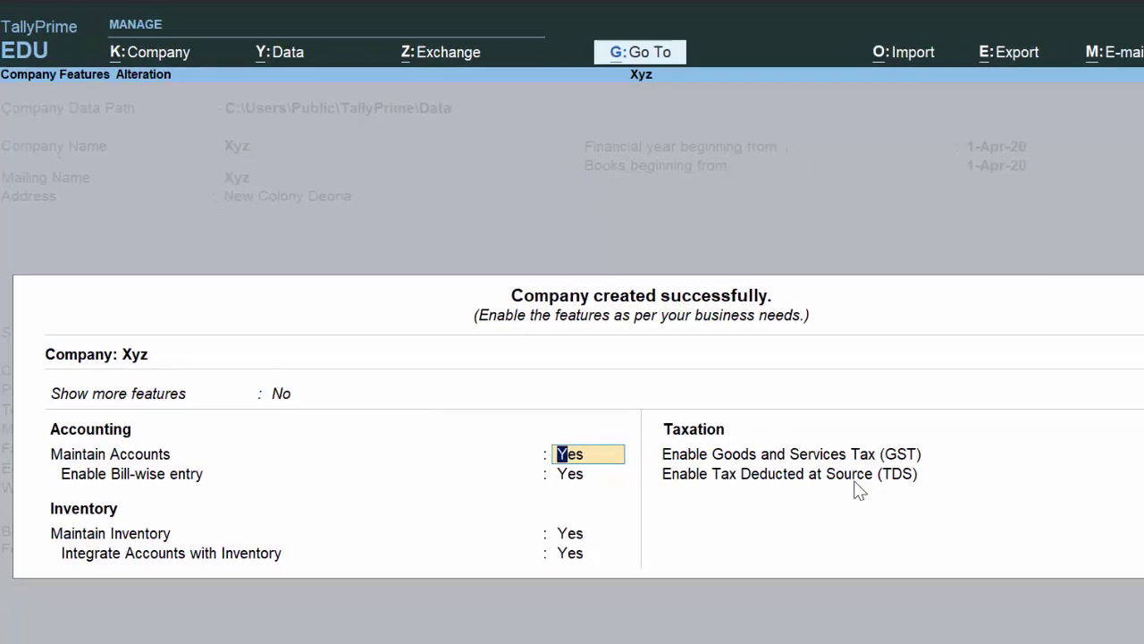
pyautogui.hotkey('ctrl', 'a')
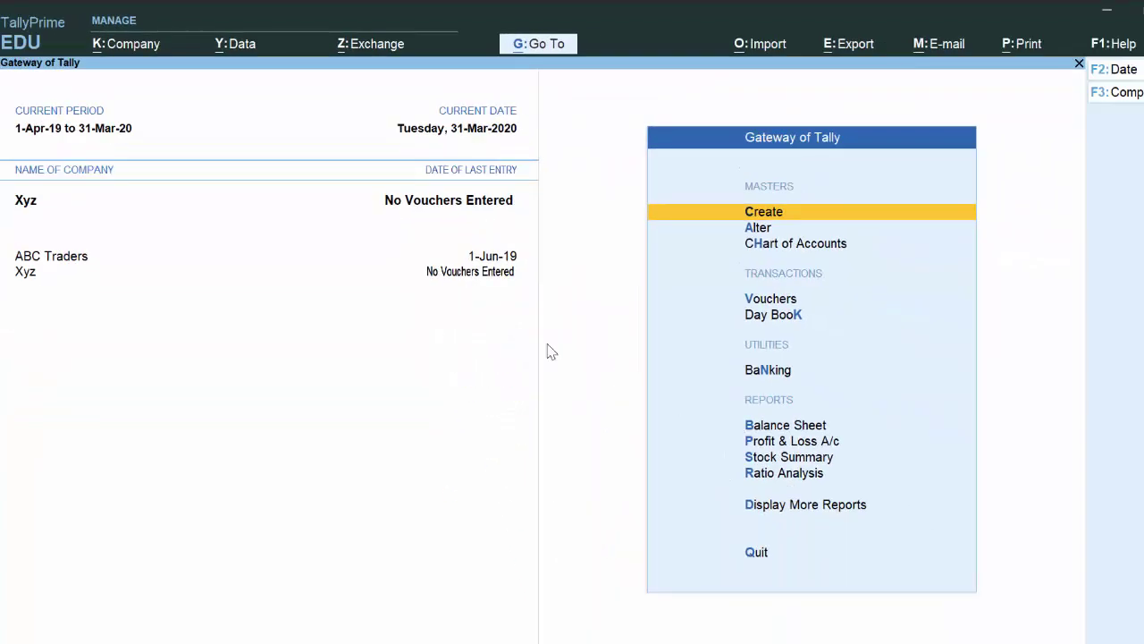
# Step: Change the current period to run from 1-4-20 to 31-3-21
pyautogui.click(102, 136)
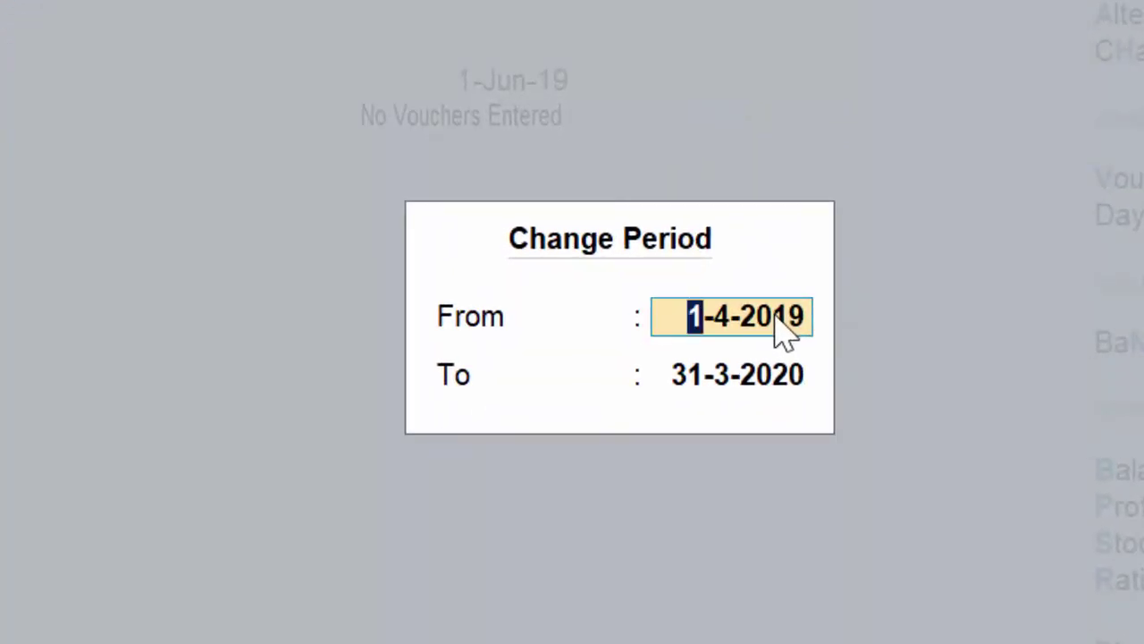
pyautogui.write('1')
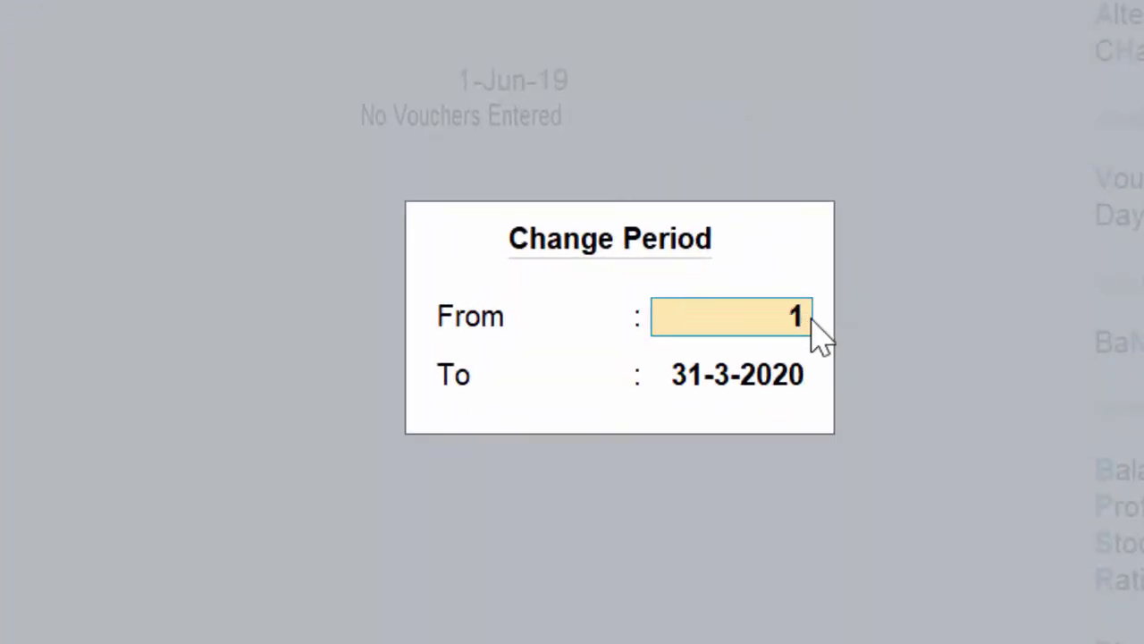
pyautogui.write('-4-')
pyautogui.write('20')
pyautogui.press('Return')
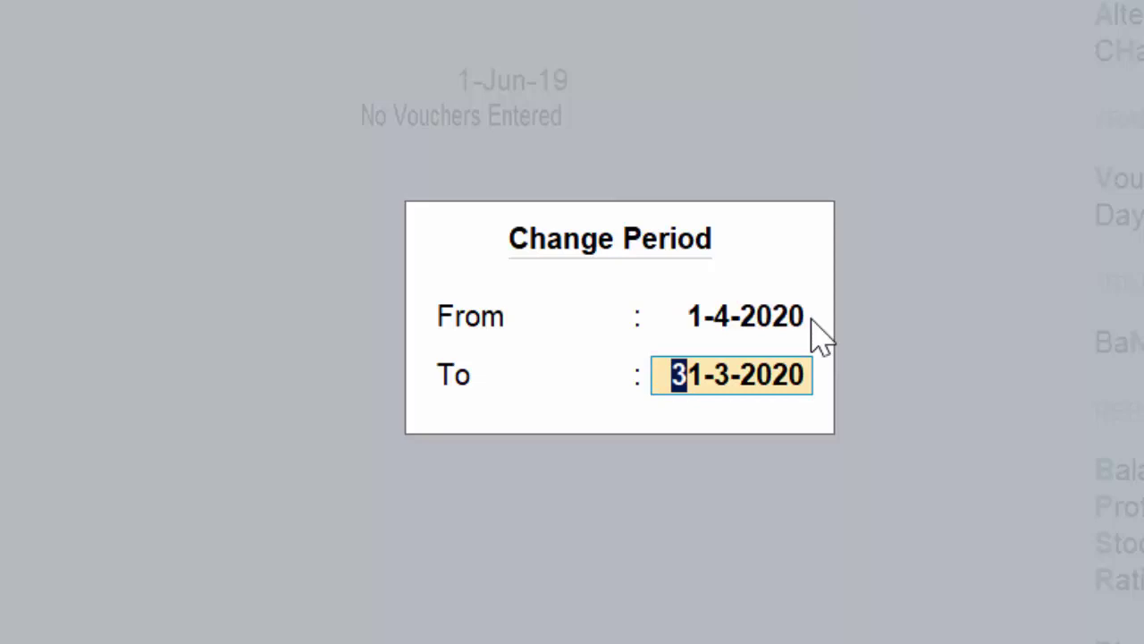
pyautogui.write('31-3')
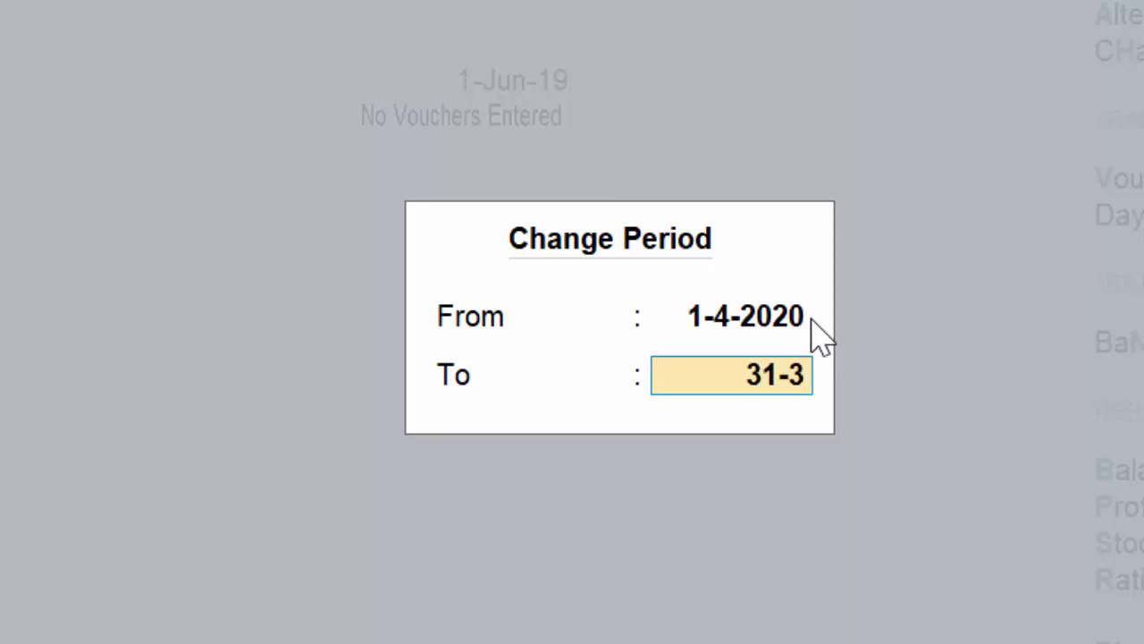
pyautogui.write('-21')
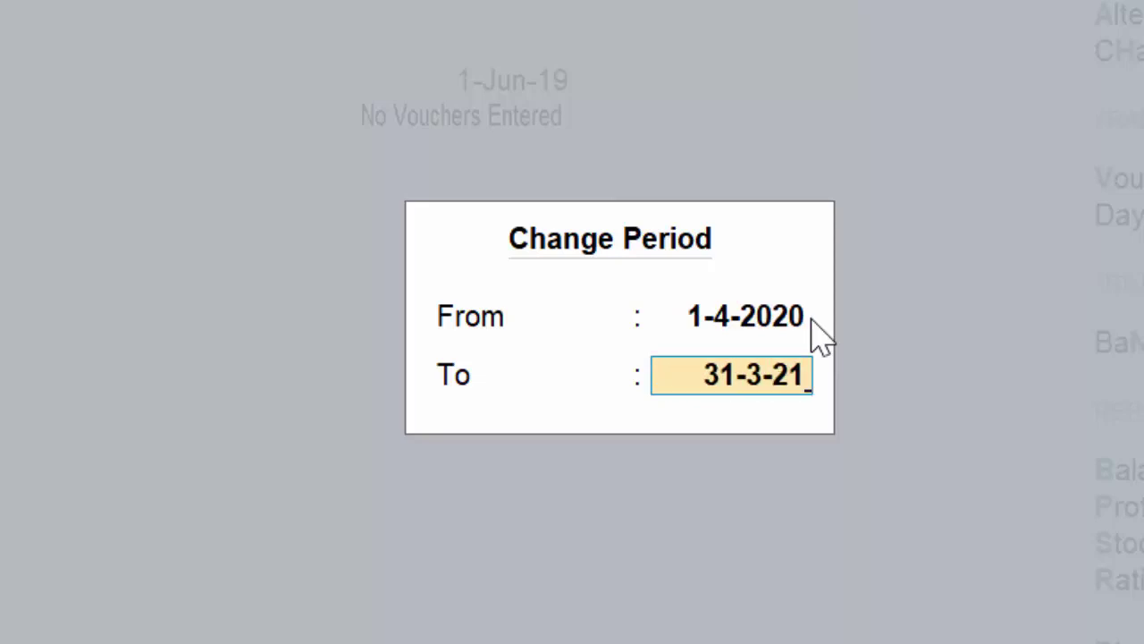
pyautogui.press('Return')
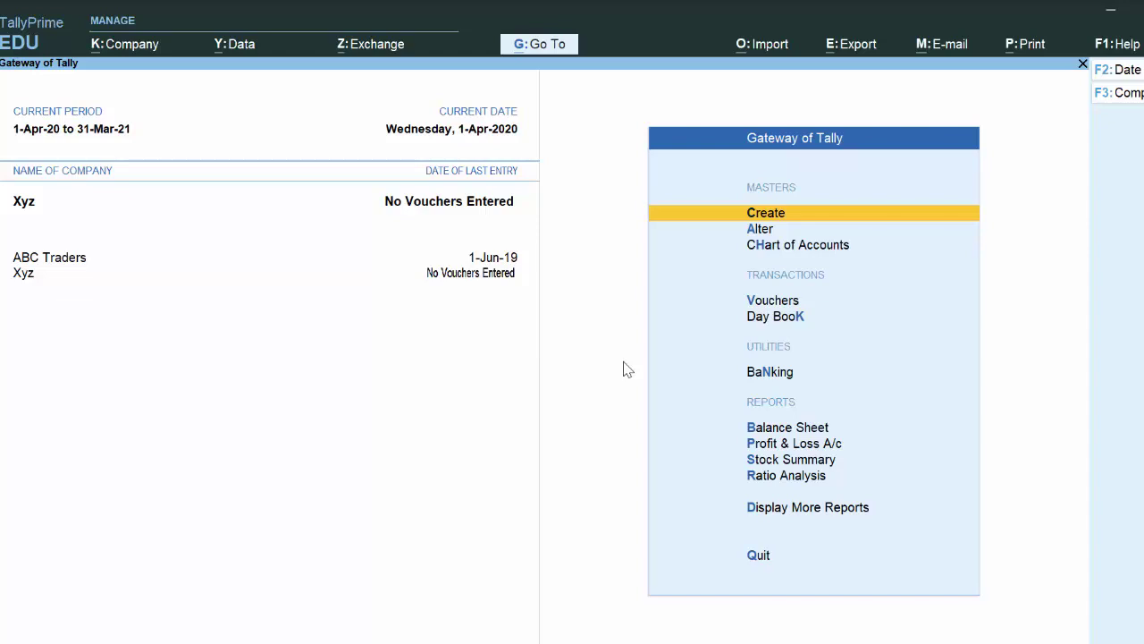
# Step: Start a Sales voucher with Cash as the party account
pyautogui.press('v')
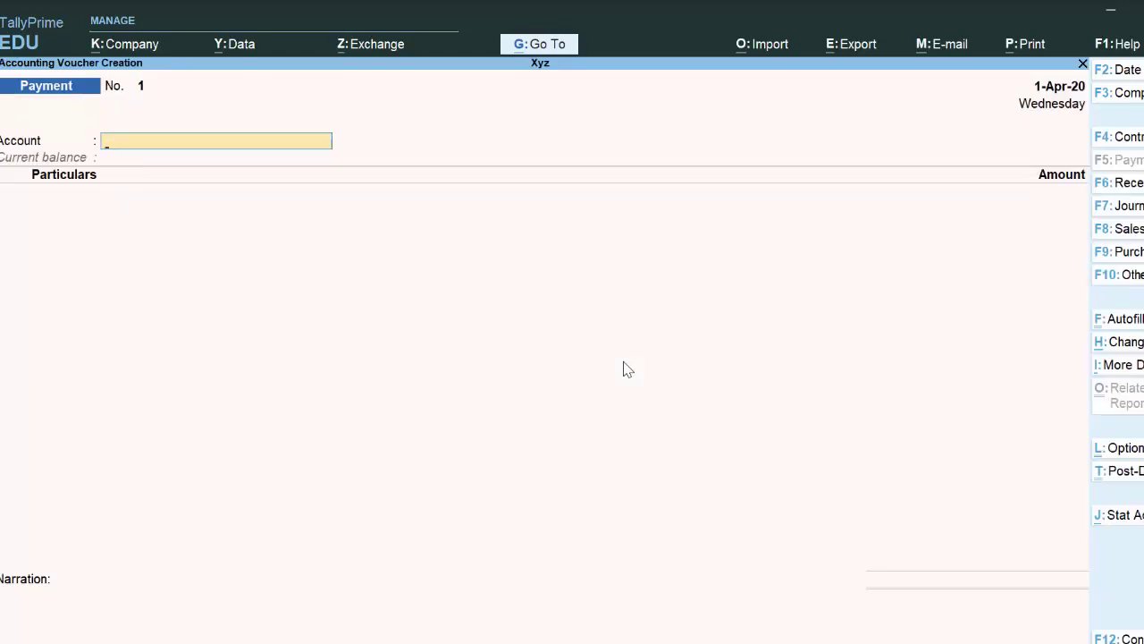
pyautogui.press('F8')
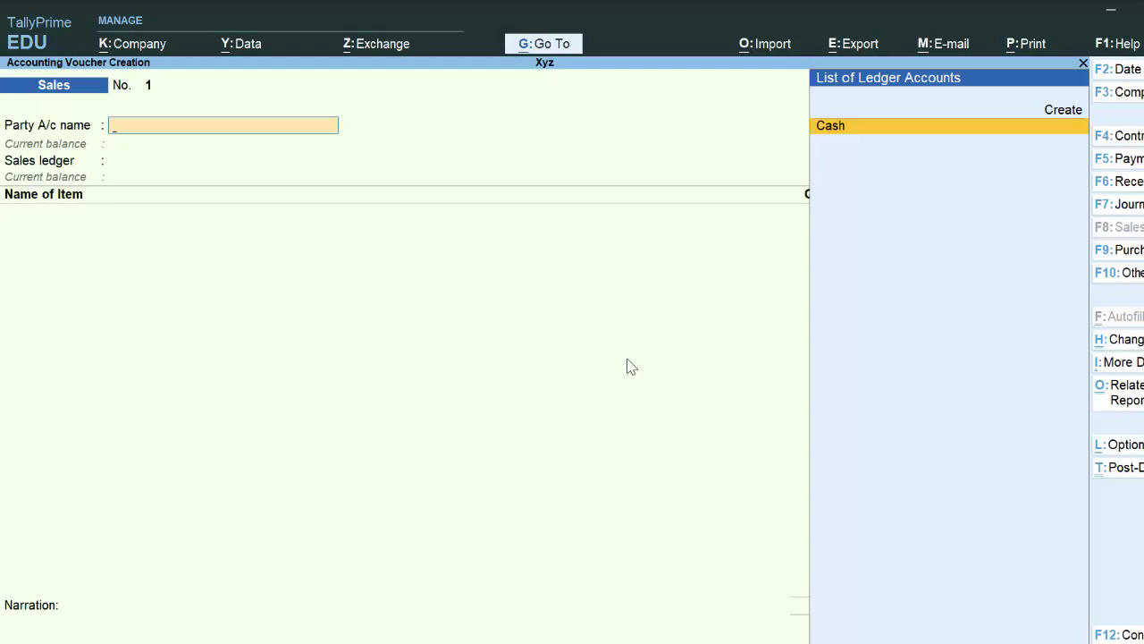
pyautogui.press('Return')
pyautogui.press('Return')
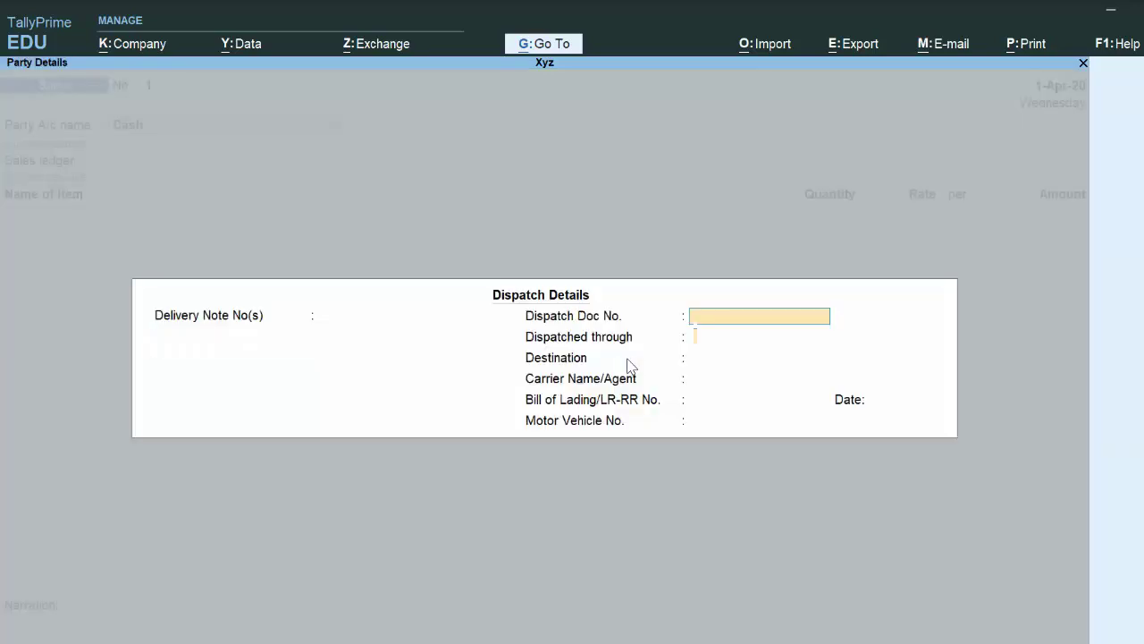
pyautogui.press('Return')
pyautogui.press('Return')
pyautogui.press('Return')
pyautogui.press('Return')
pyautogui.press('Return')
pyautogui.press('Return')
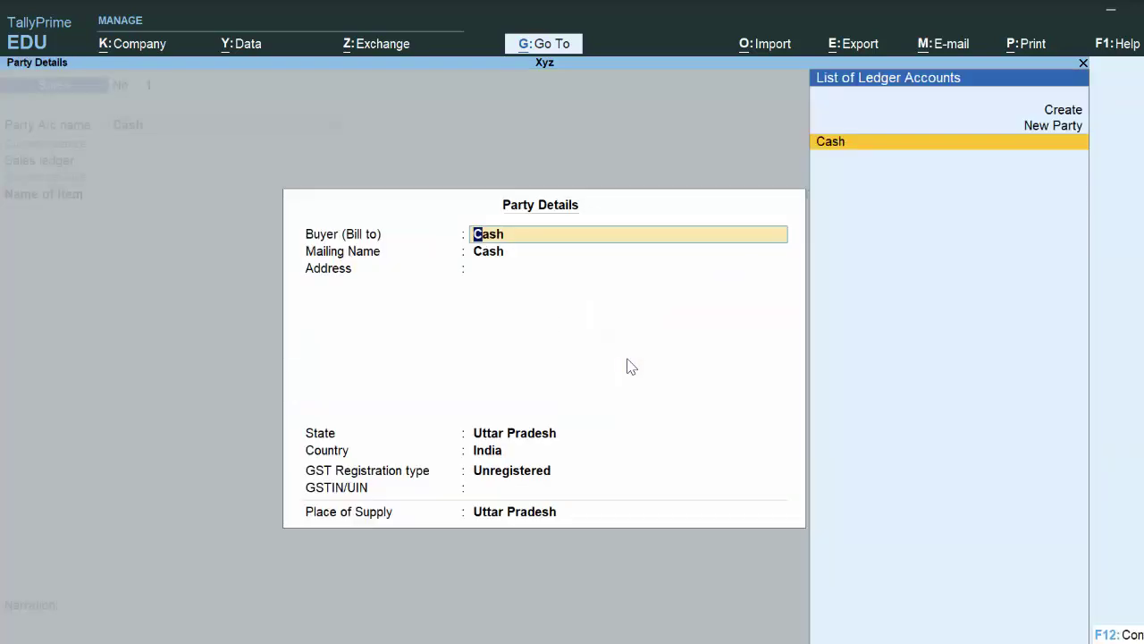
pyautogui.press('Return')
pyautogui.press('Return')
pyautogui.press('Return')
pyautogui.press('Return')
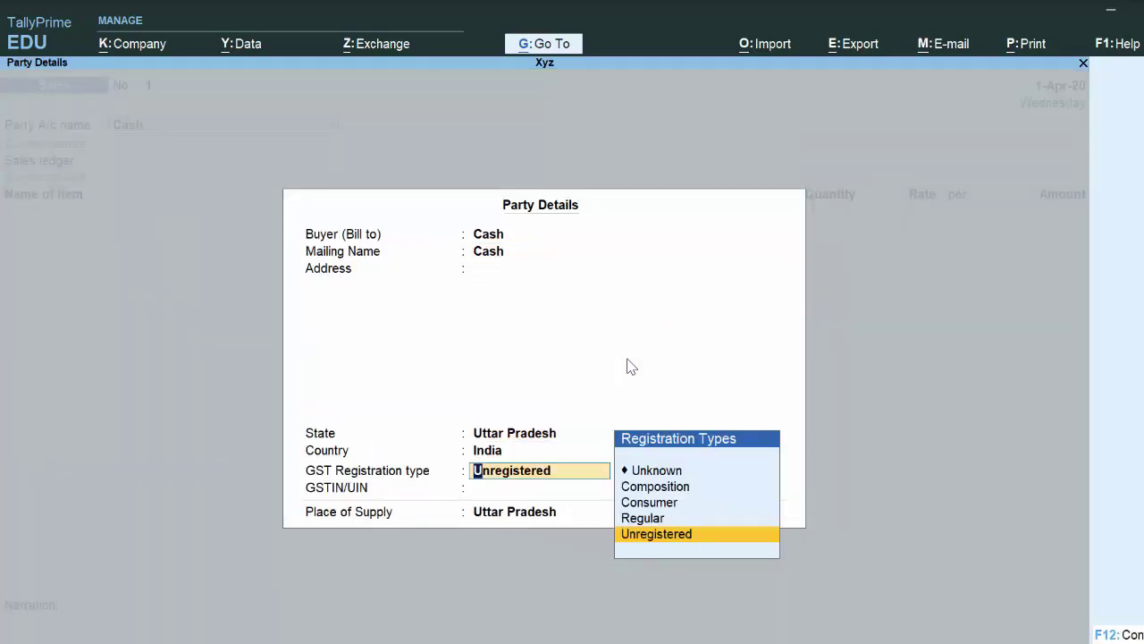
# Step: Set the party's GST registration type to Regular and enter its GSTIN
pyautogui.press('Up')
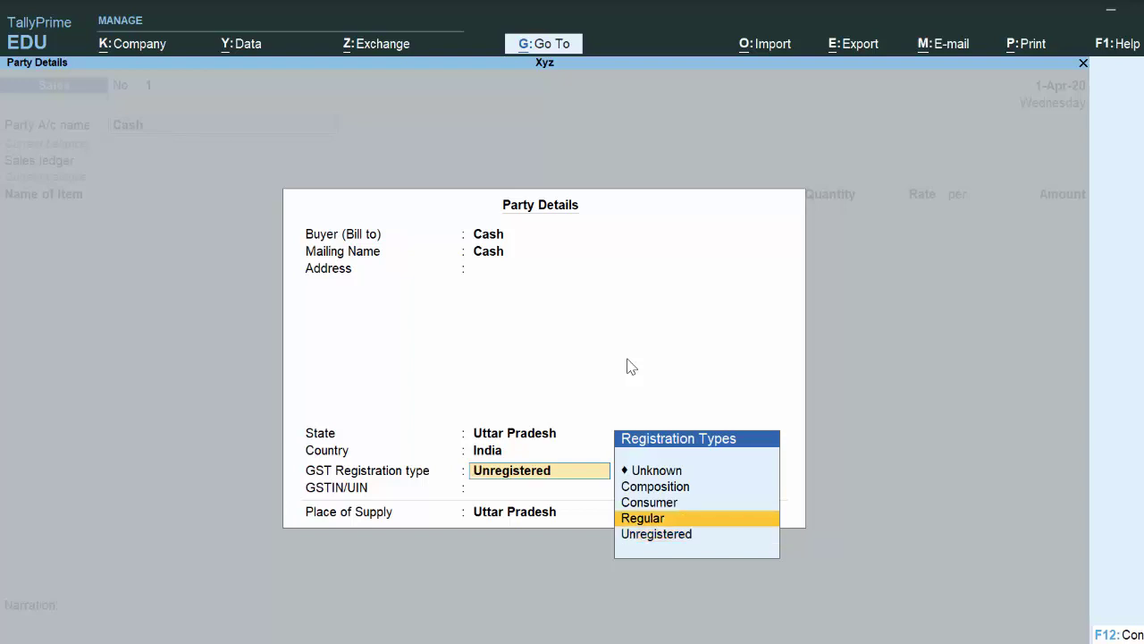
pyautogui.press('Return')
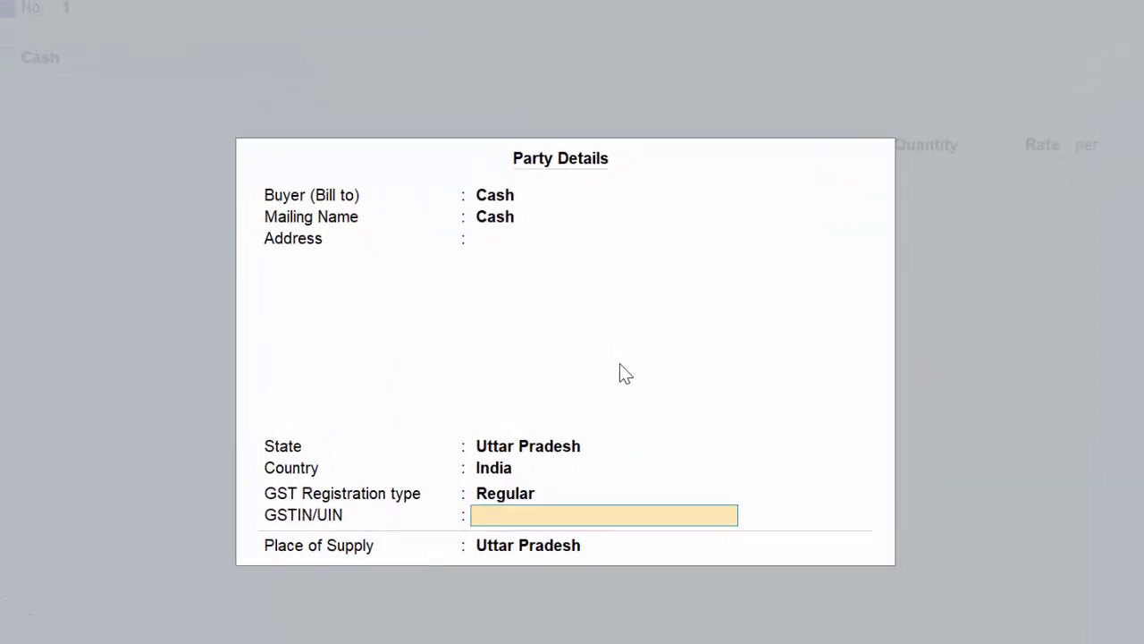
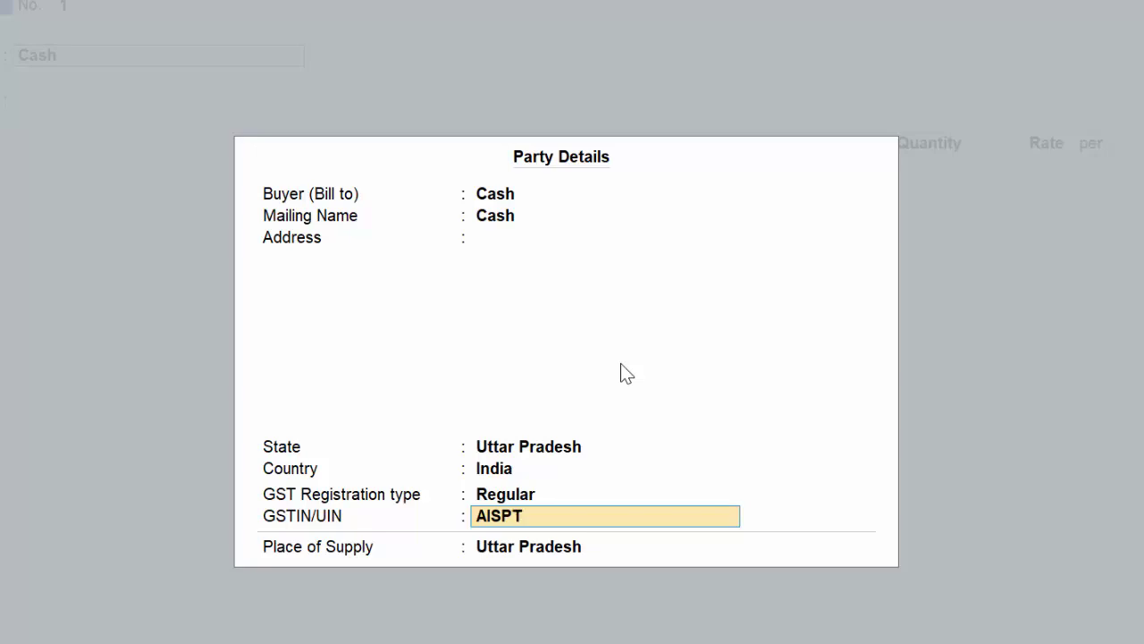
pyautogui.press('Return')
pyautogui.press('Return')
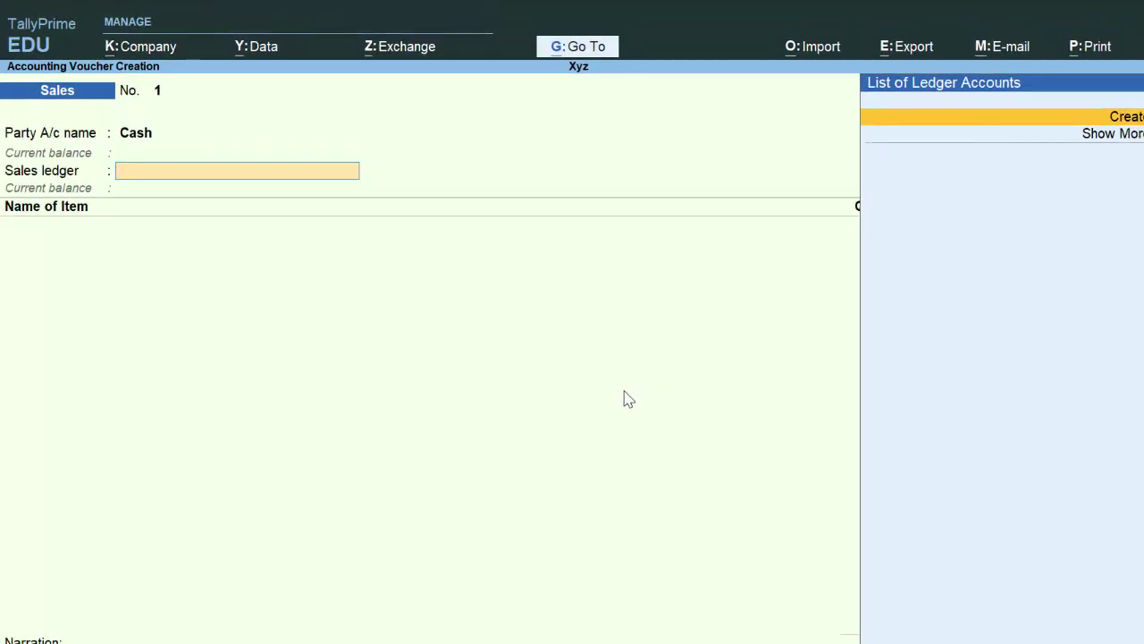
# Step: Create ledger 'Sales A/c' under Sales Accounts, keeping its GST settings
pyautogui.hotkey('alt', 'c')
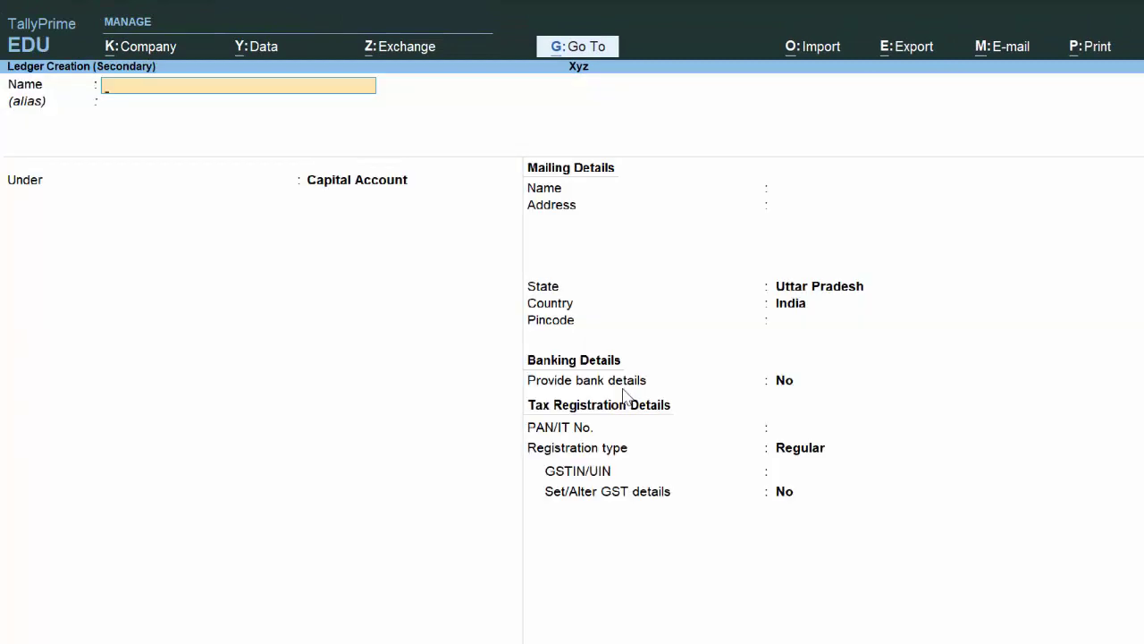
pyautogui.write('Sales')
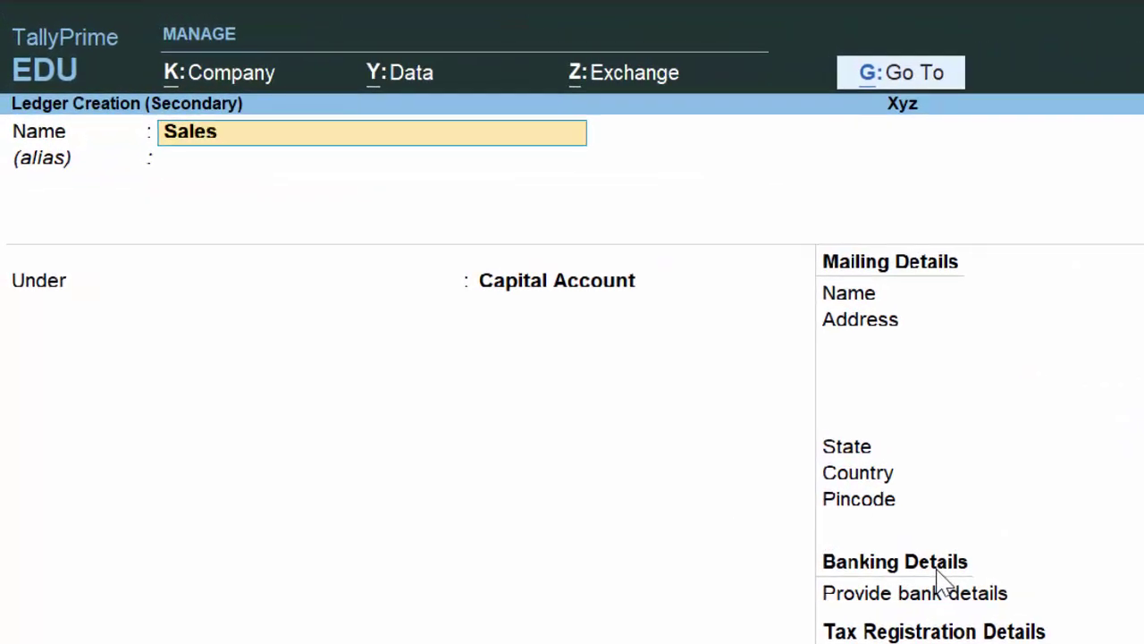
pyautogui.write(' a/c')
pyautogui.press('Return')
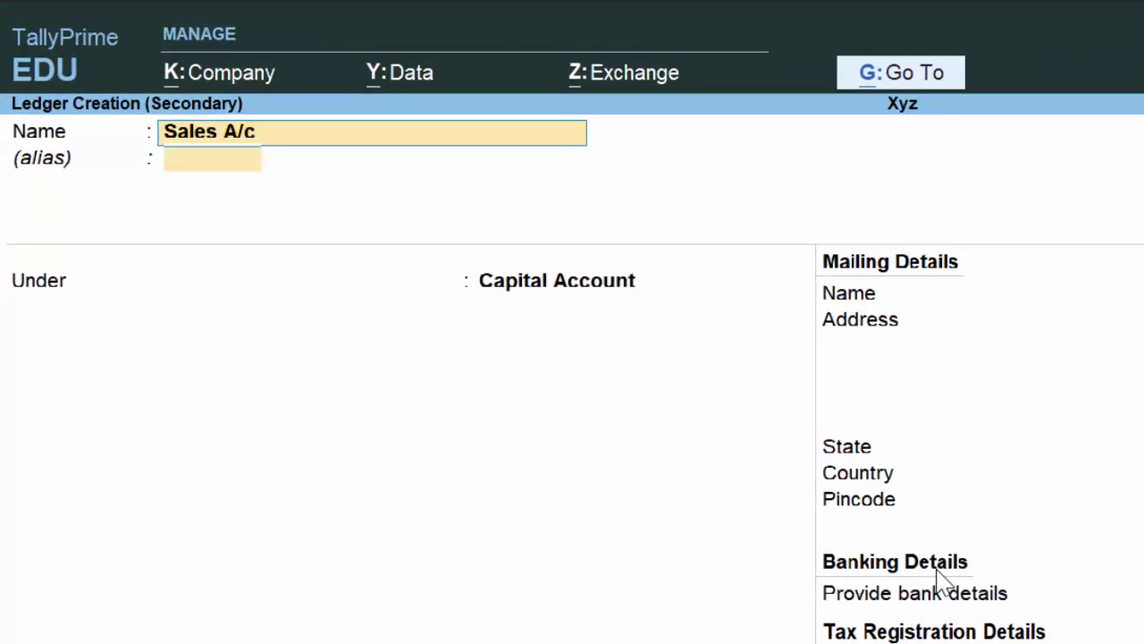
pyautogui.press('Return')
pyautogui.write('S')
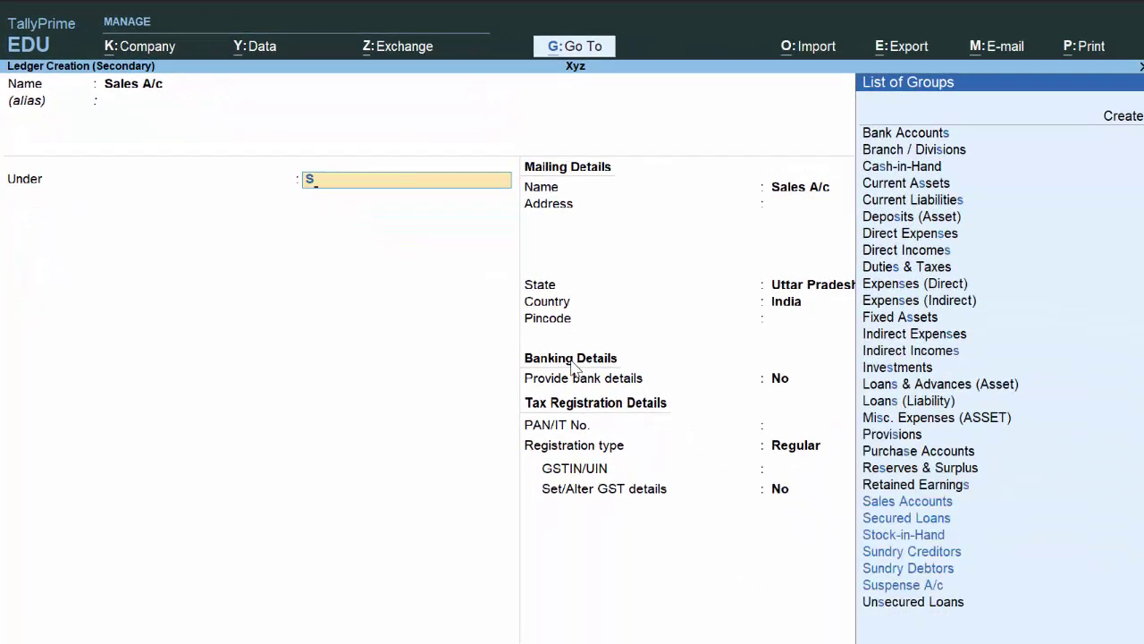
pyautogui.press('Down')
pyautogui.press('Up')
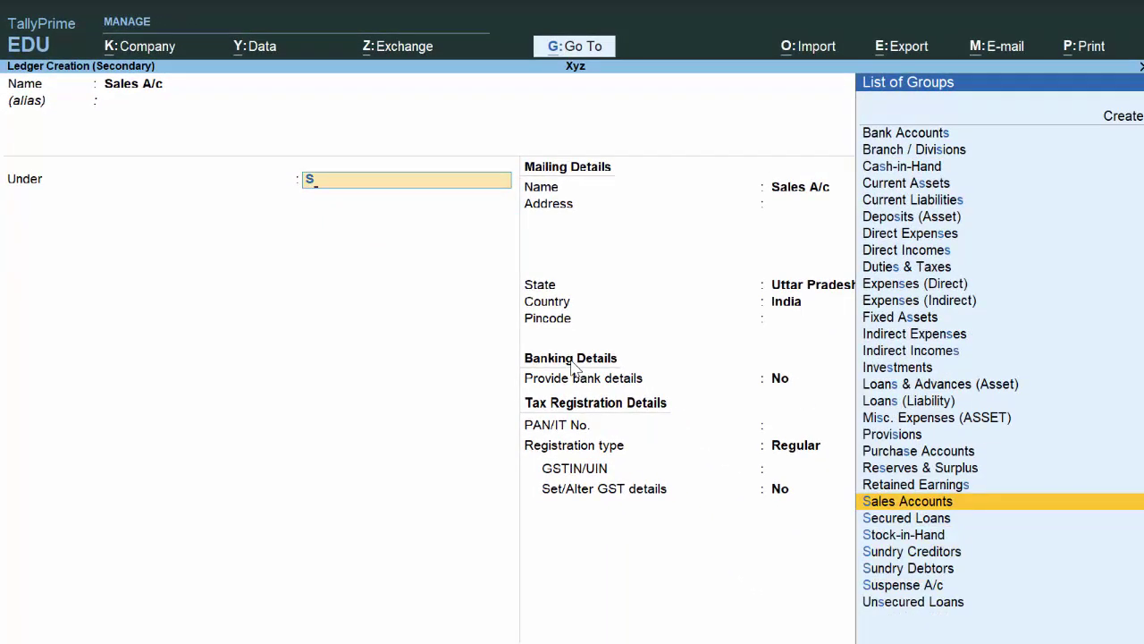
pyautogui.press('Return')
pyautogui.press('Return')
pyautogui.press('Return')
pyautogui.press('Return')
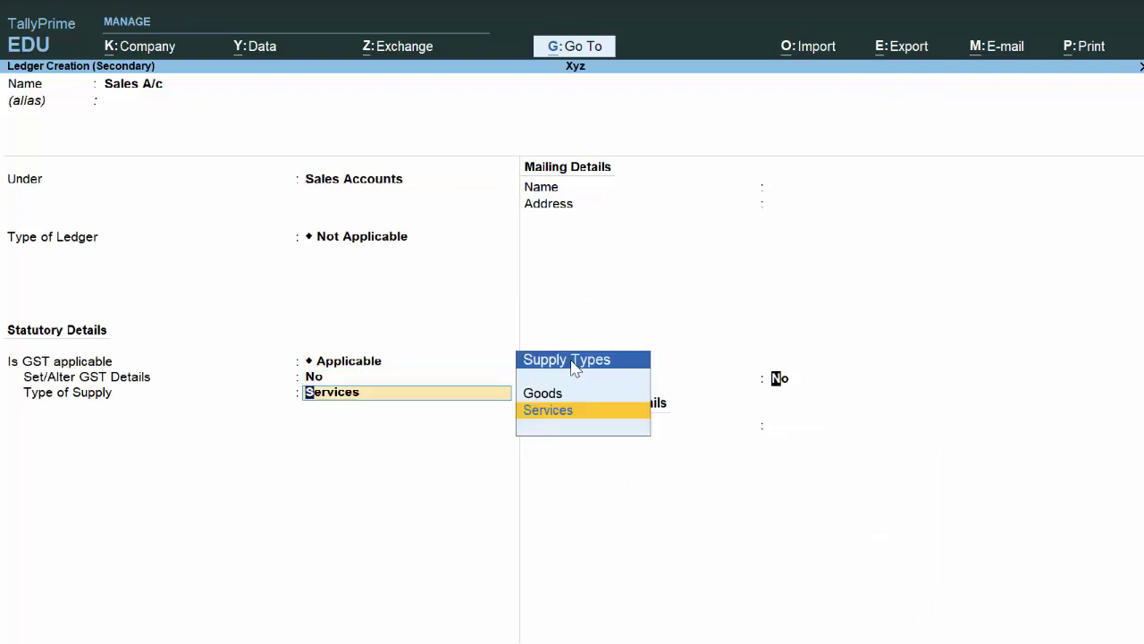
pyautogui.press('Return')
pyautogui.press('Return')
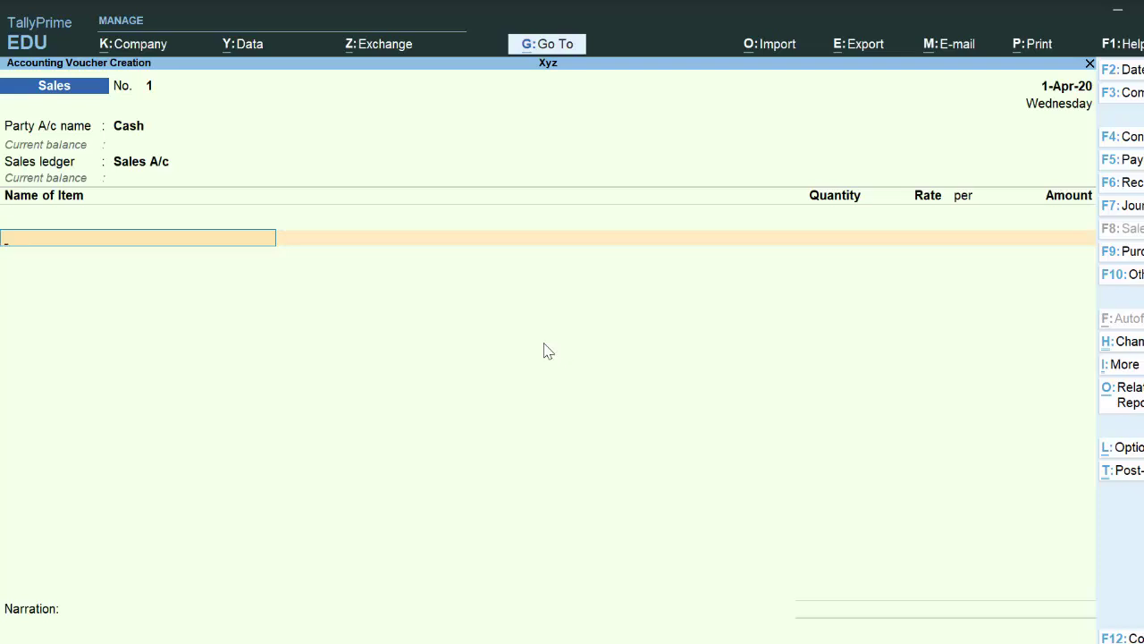
# Step: Start a new stock item named Snetizer and choose to create a unit for it
pyautogui.hotkey('alt', 'c')
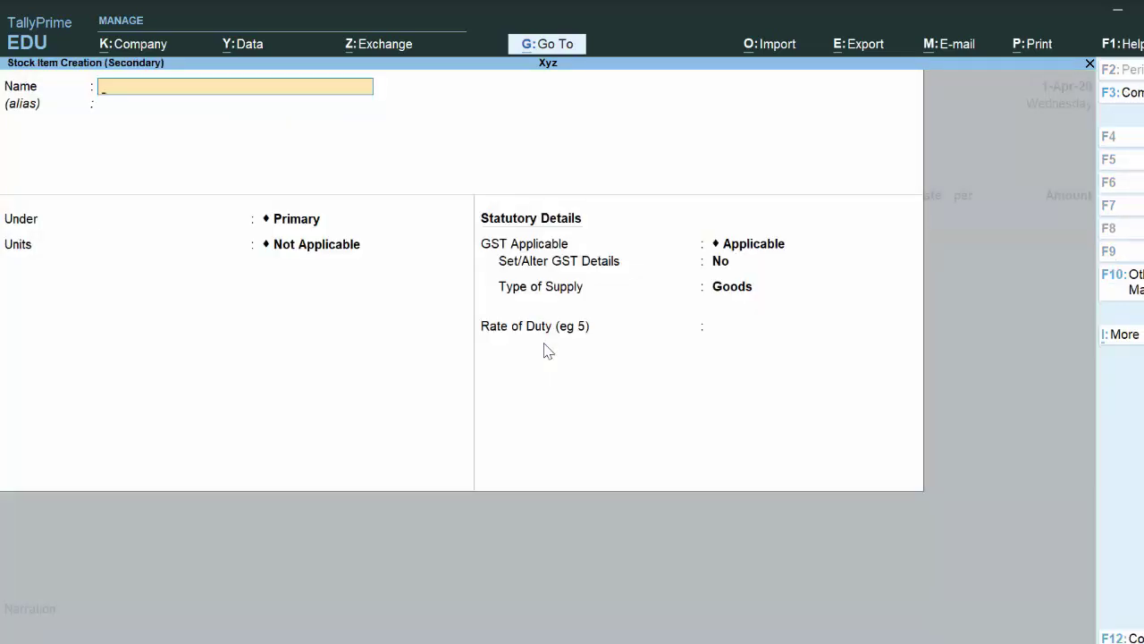
pyautogui.write('S')
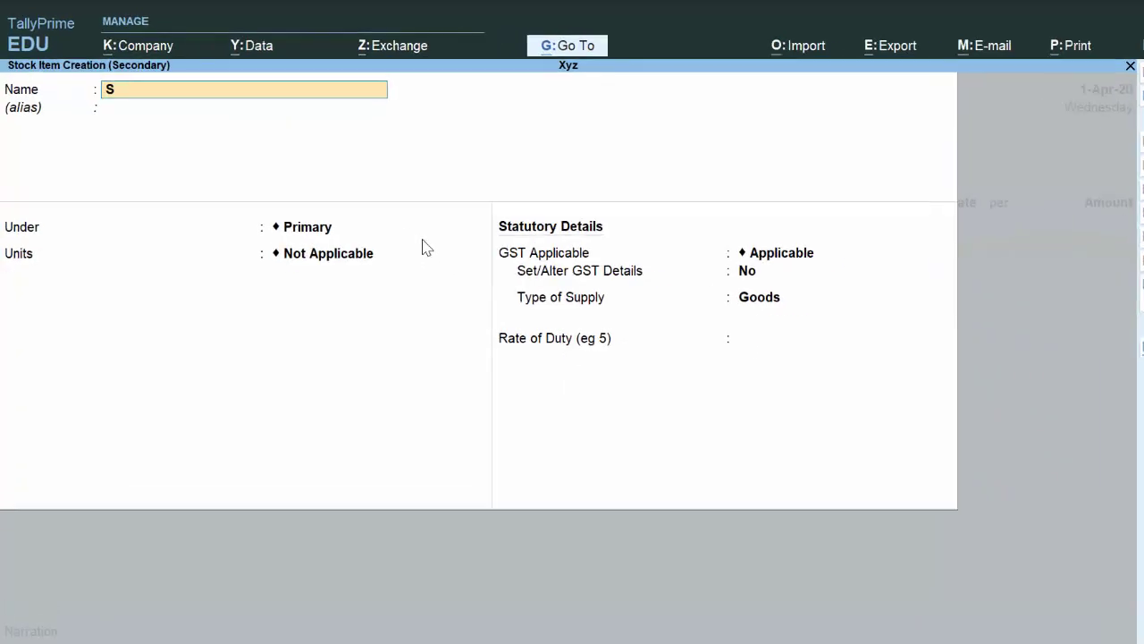
pyautogui.write('ne')
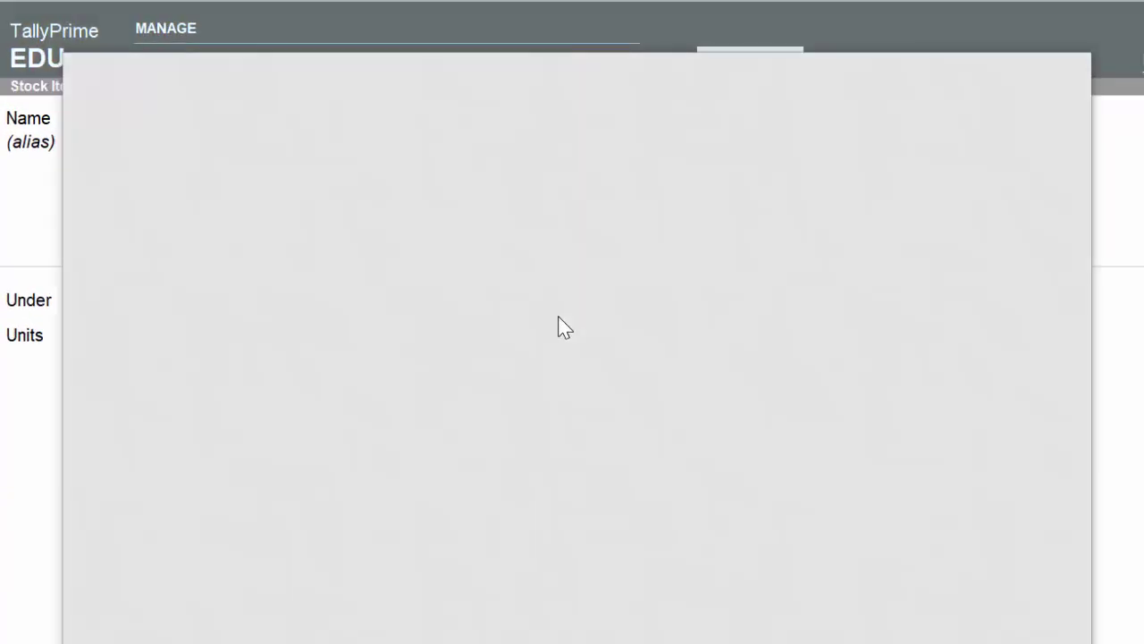
pyautogui.press('Escape')
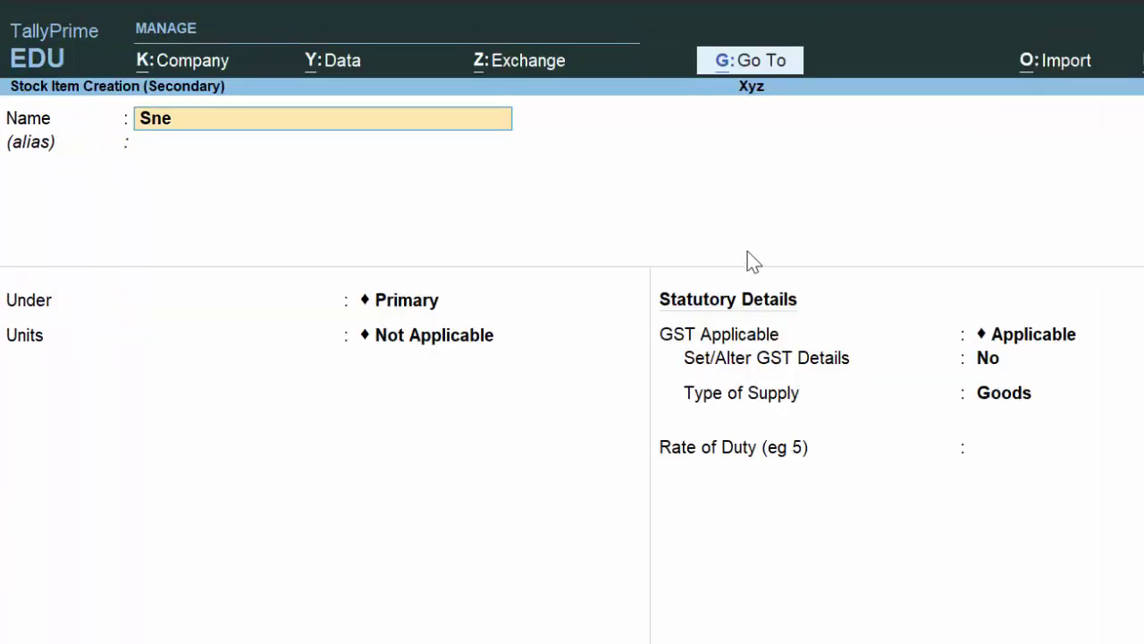
pyautogui.write('ti')
pyautogui.write('zer')
pyautogui.press('Return')
pyautogui.press('Return')
pyautogui.press('Return')
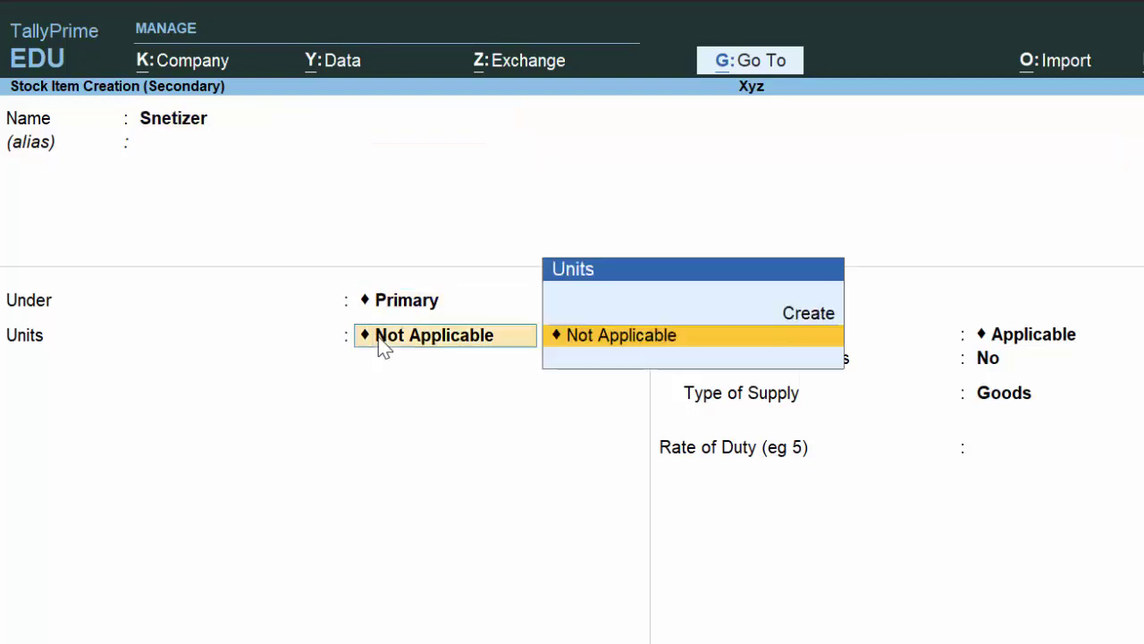
pyautogui.press('Up')
pyautogui.press('Return')
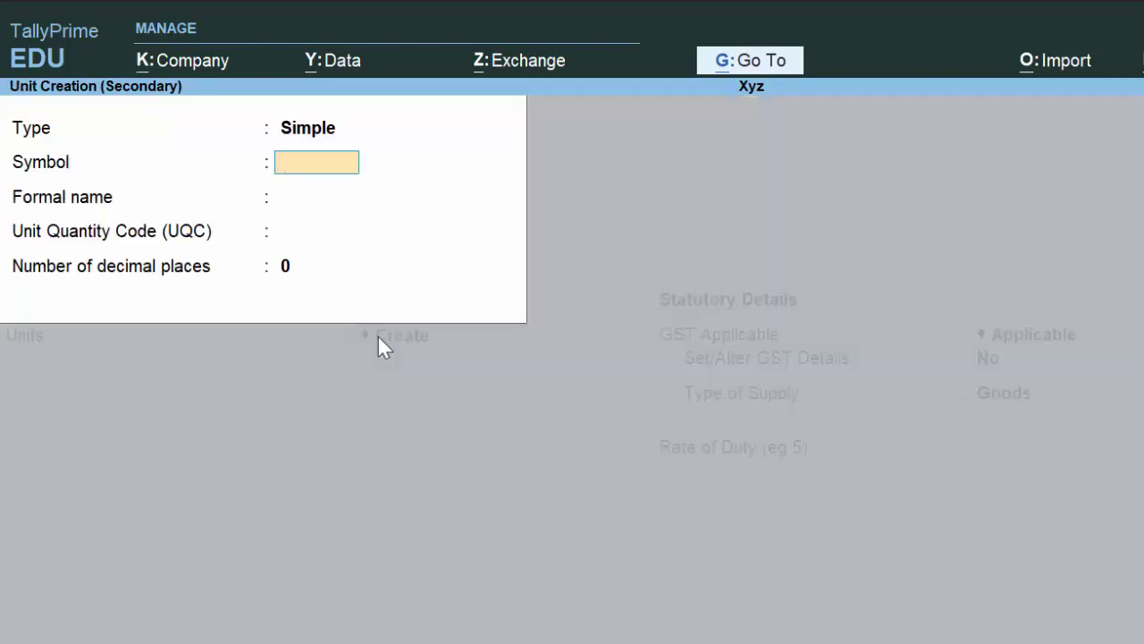
# Step: Give the new unit the symbol ltr and formal name Litre
pyautogui.write('It')
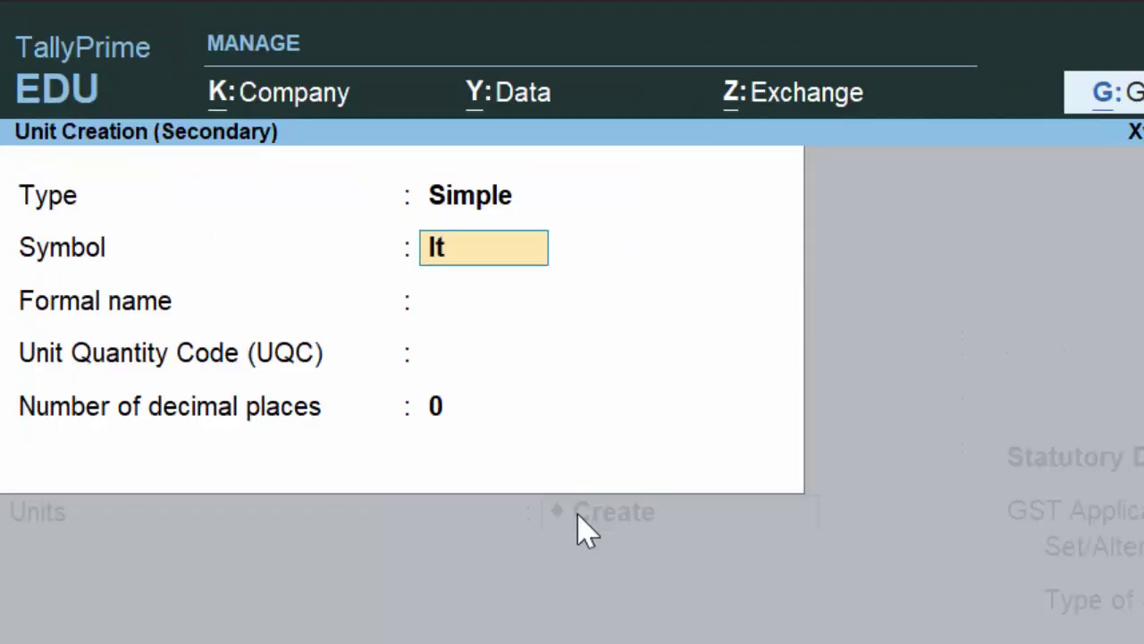
pyautogui.write('e')
pyautogui.press('BackSpace')
pyautogui.write('r')
pyautogui.press('Return')
pyautogui.write('Li')
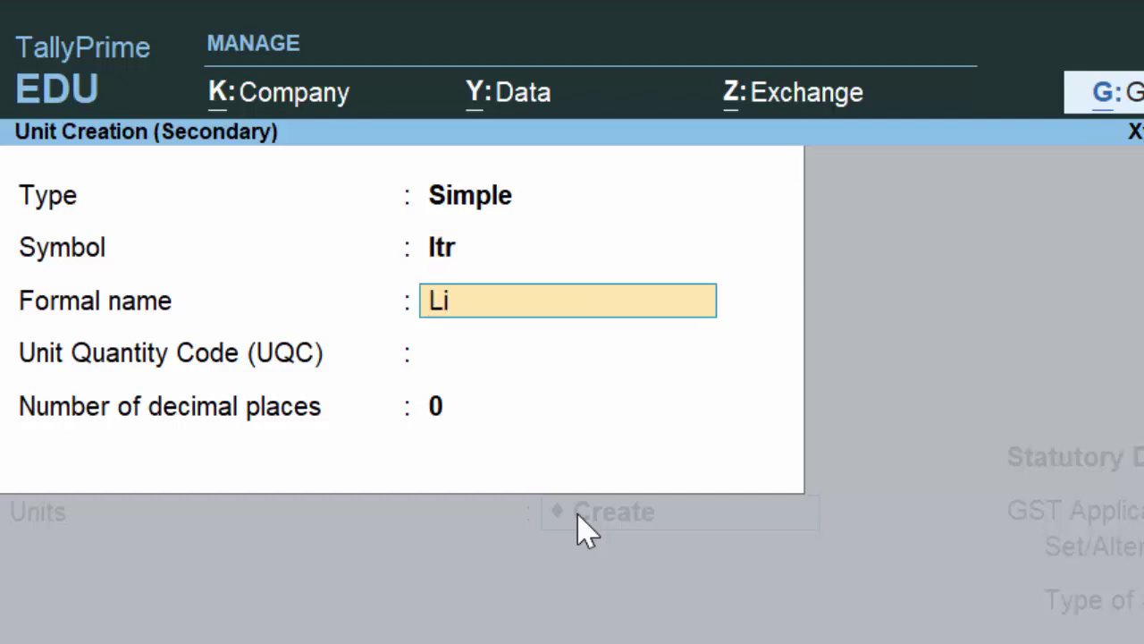
pyautogui.write('tre')
pyautogui.press('Return')
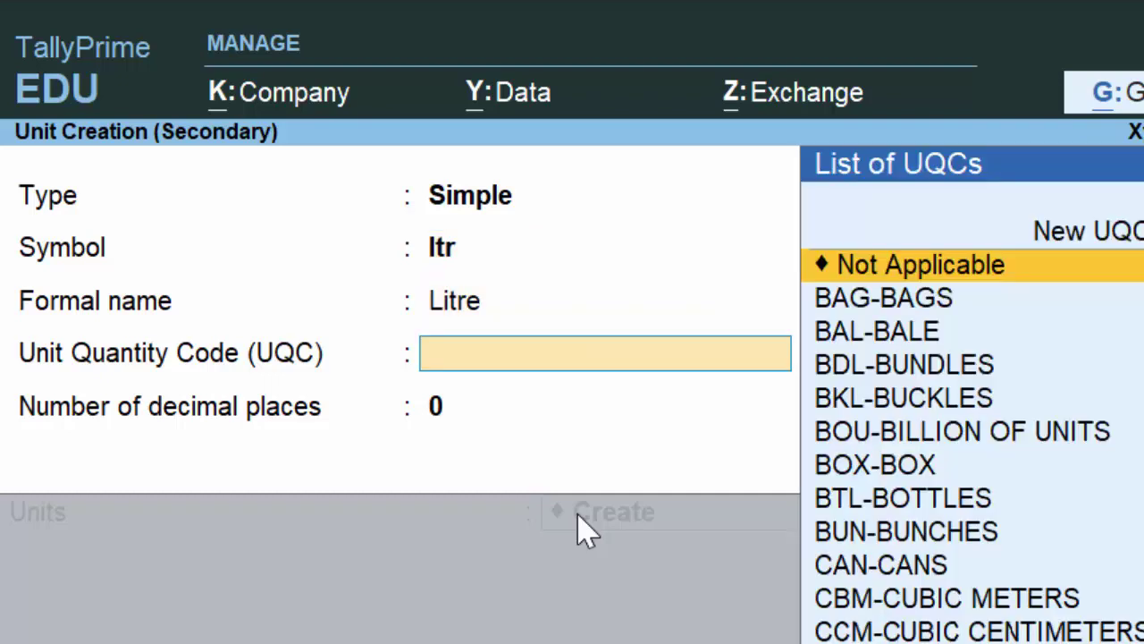
# Step: Set UQC MLT-MILILITRE with 3 decimal places, save the unit and accept Snetizer's GST defaults
pyautogui.write('l')
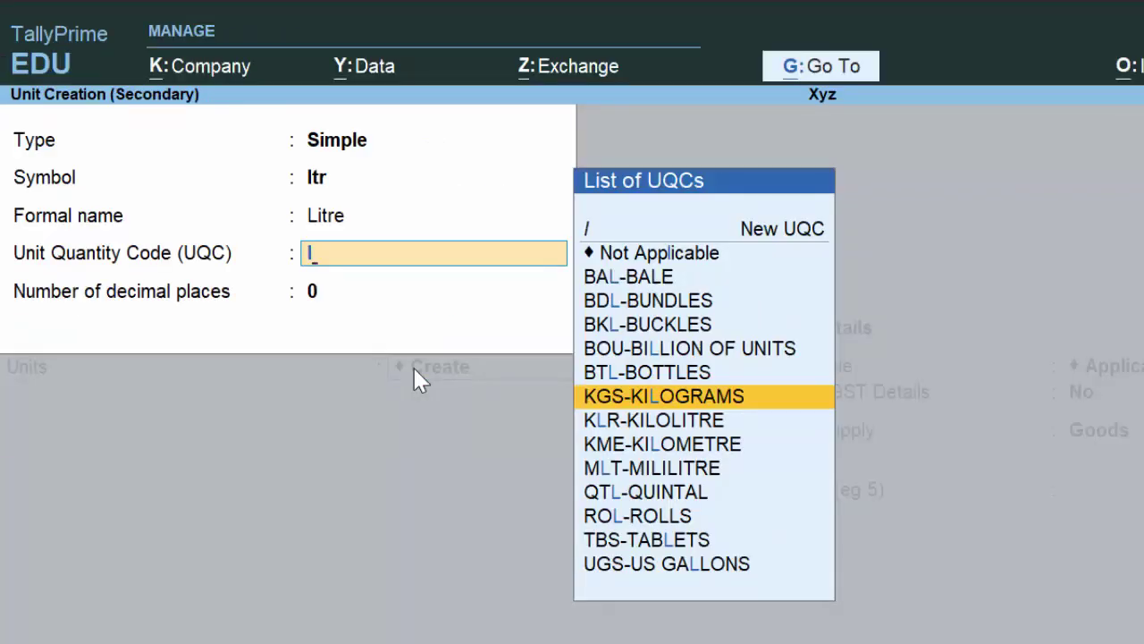
pyautogui.press('Down')
pyautogui.press('Down')
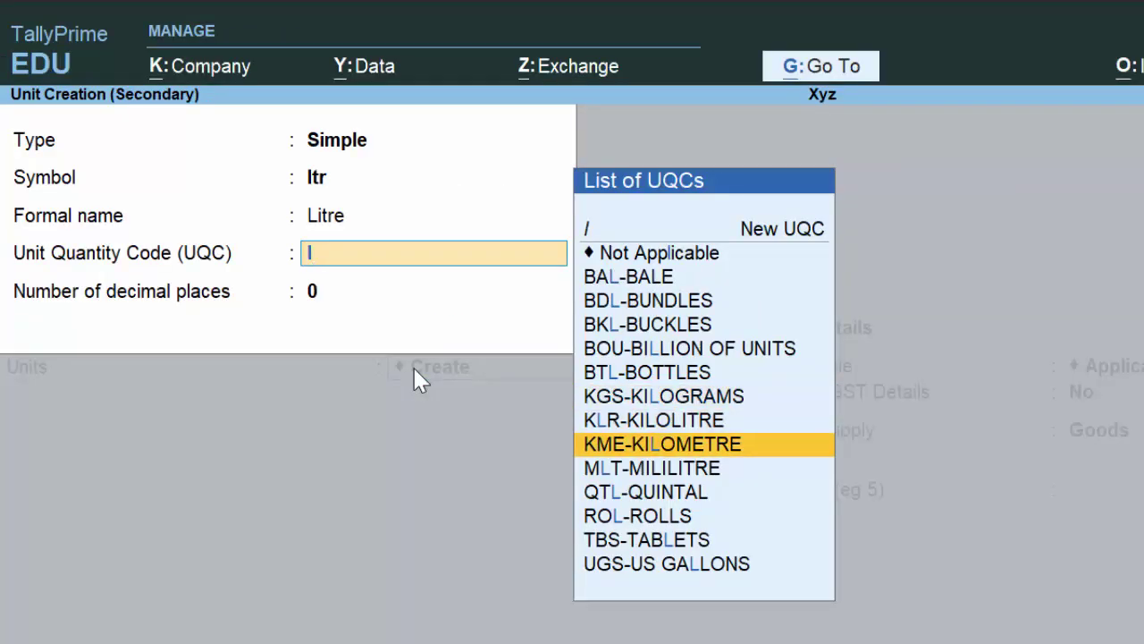
pyautogui.press('Down')
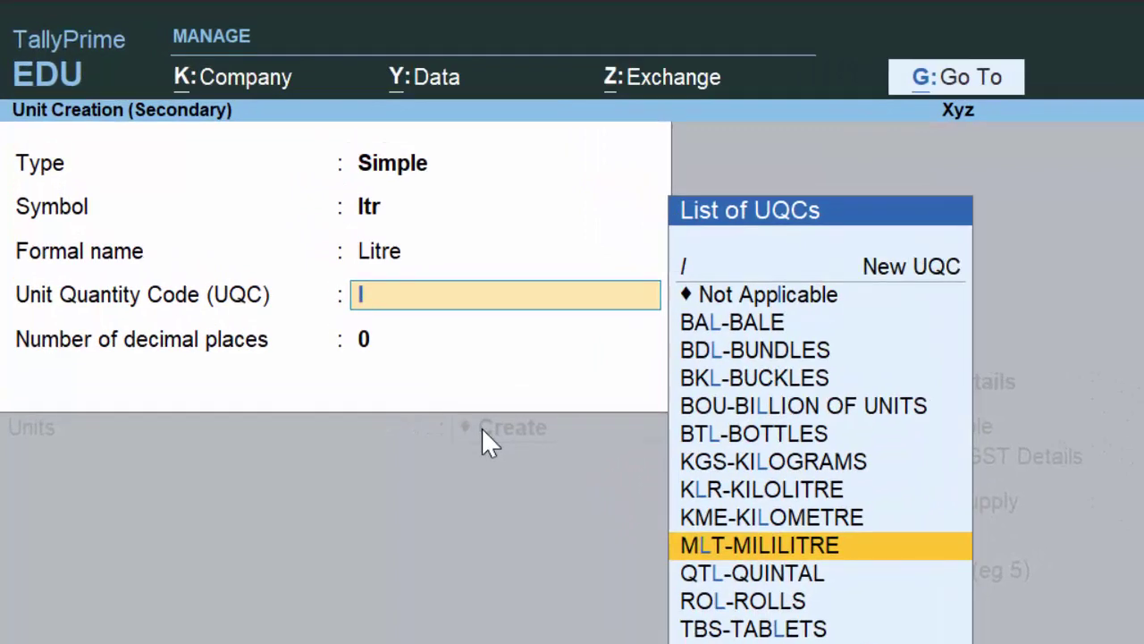
pyautogui.press('Return')
pyautogui.write('3')
pyautogui.press('Return')
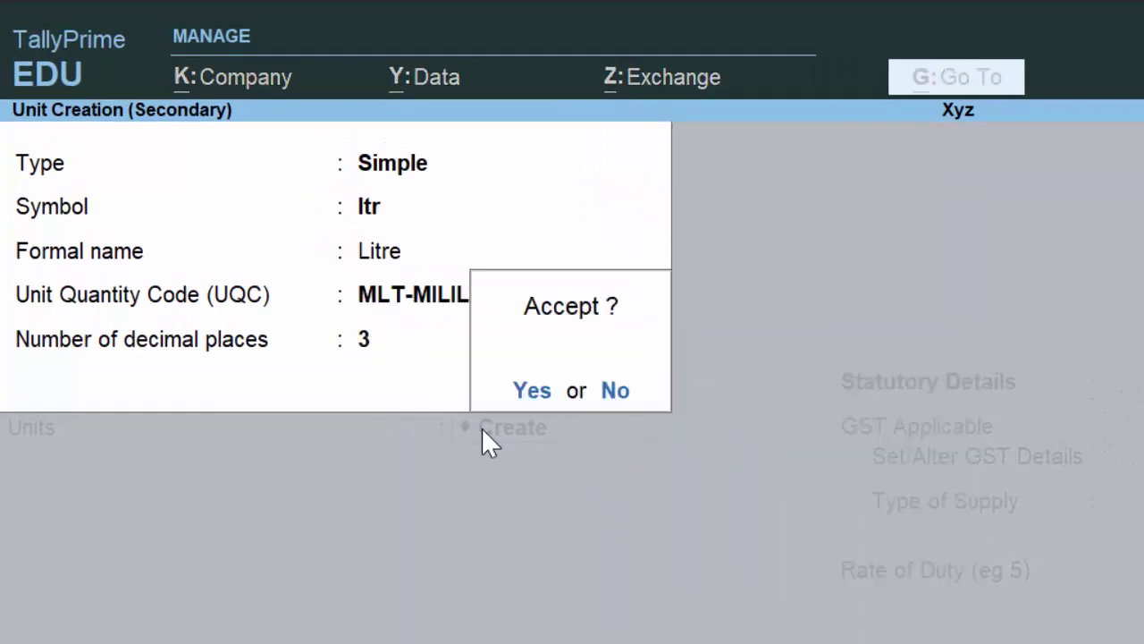
pyautogui.press('Return')
pyautogui.press('Return')
pyautogui.press('Return')
pyautogui.press('Return')
# Step: Enter quantity 6 for Snetizer, then quit the unfinished sales voucher
pyautogui.press('Return')
pyautogui.press('Return')
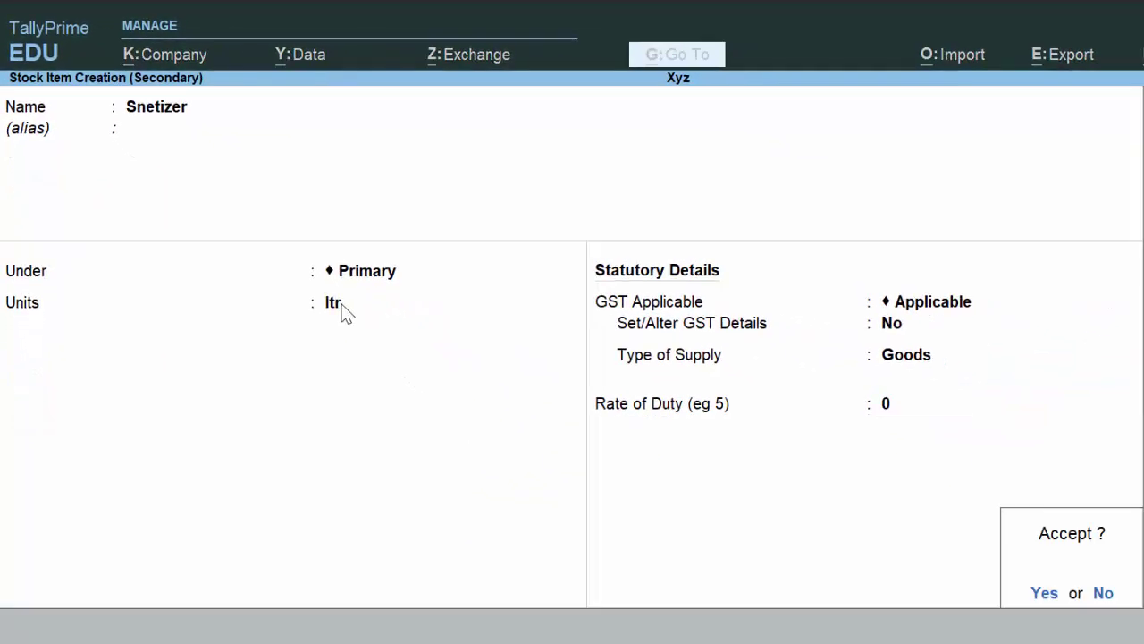
pyautogui.press('Return')
pyautogui.write('6')
pyautogui.press('Return')
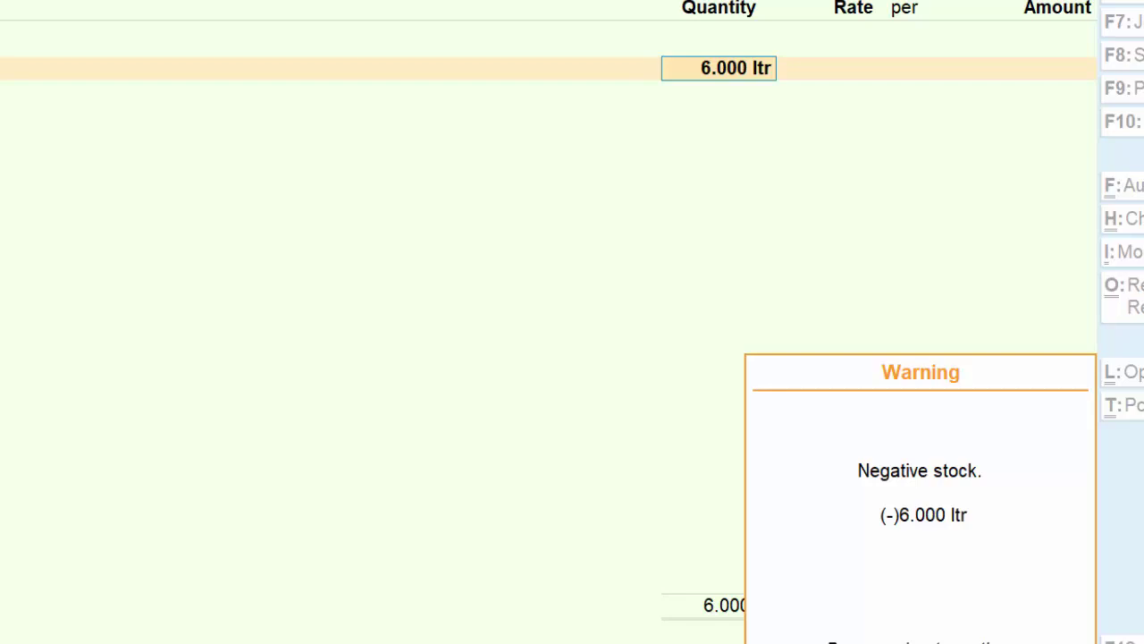
pyautogui.press('Escape')
pyautogui.press('Escape')
pyautogui.press('y')
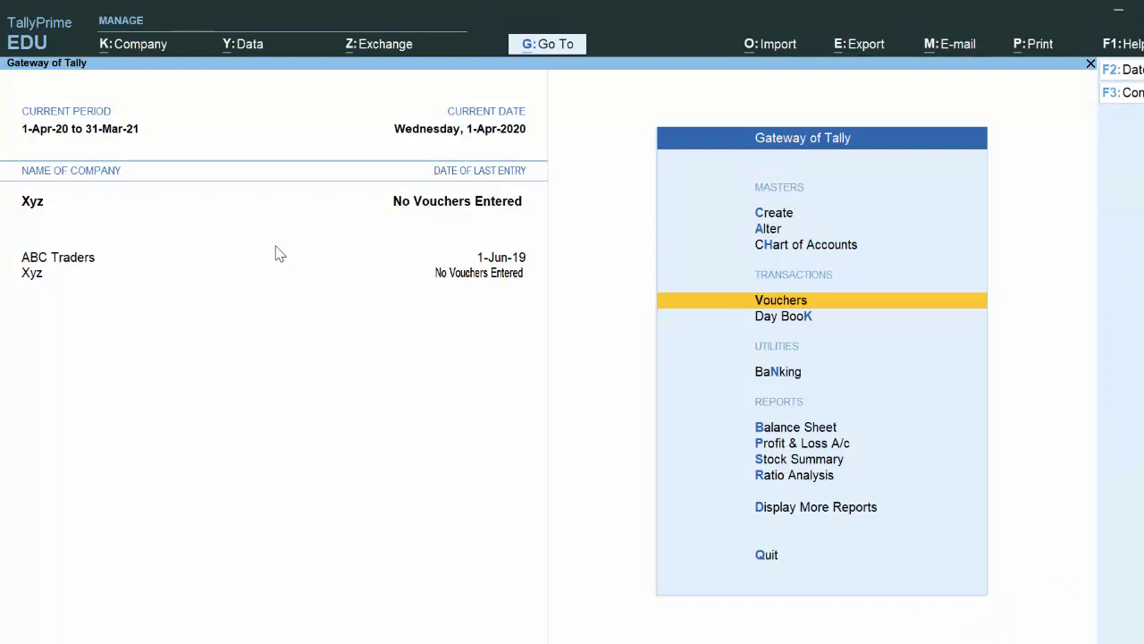
# Step: Open a blank Purchase voucher No. 1 dated 1-Apr-20 for company Xyz
pyautogui.press('Return')
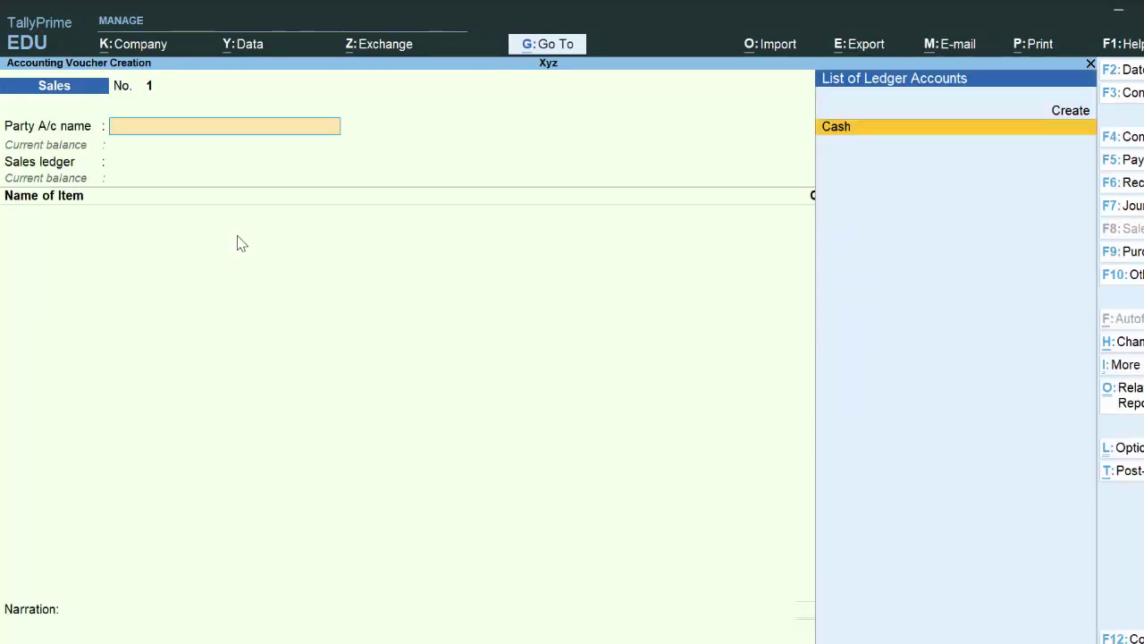
pyautogui.click(1128, 254)
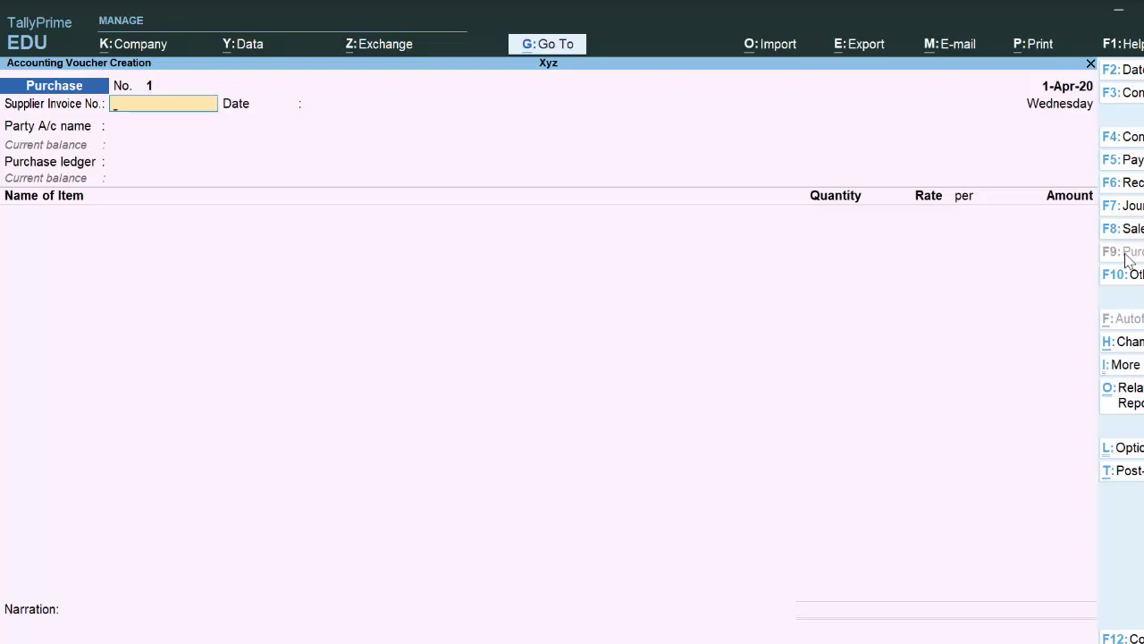
pyautogui.press('Escape')
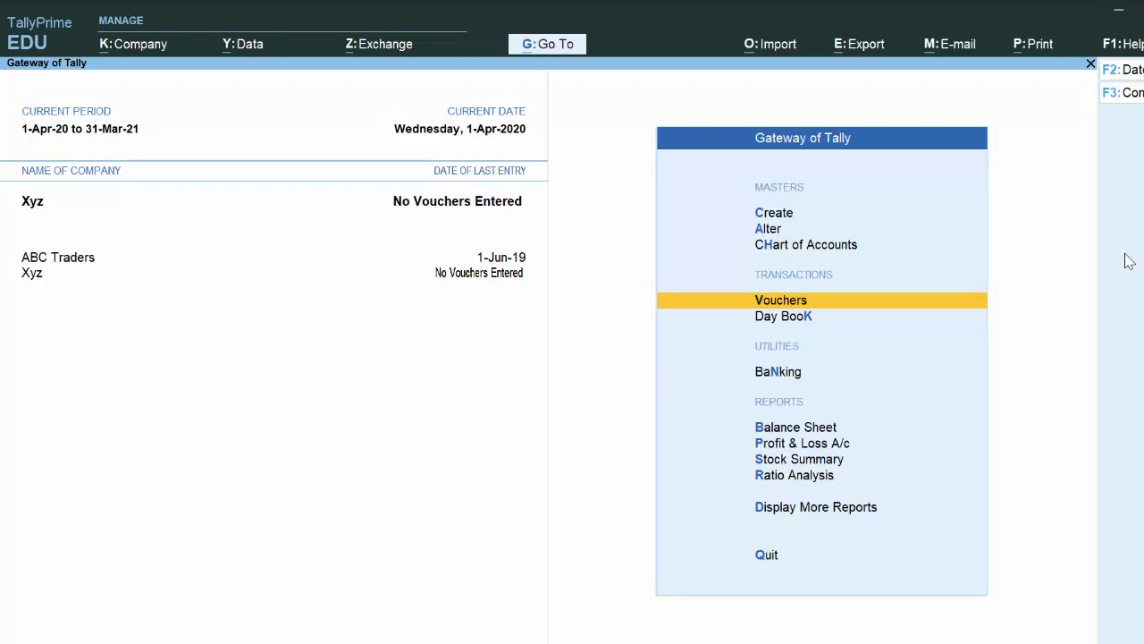
pyautogui.press('Return')
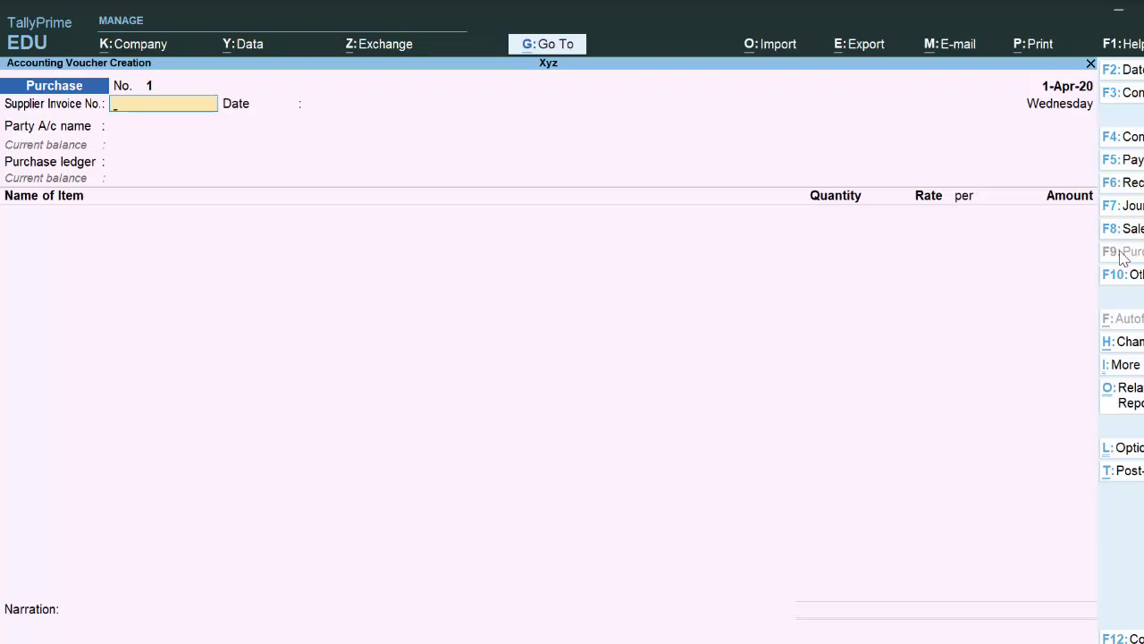
# Step: Enter invoice no. 48 and create party ledger 'Rahul Supplier' under Sundry Creditors
pyautogui.write('48')
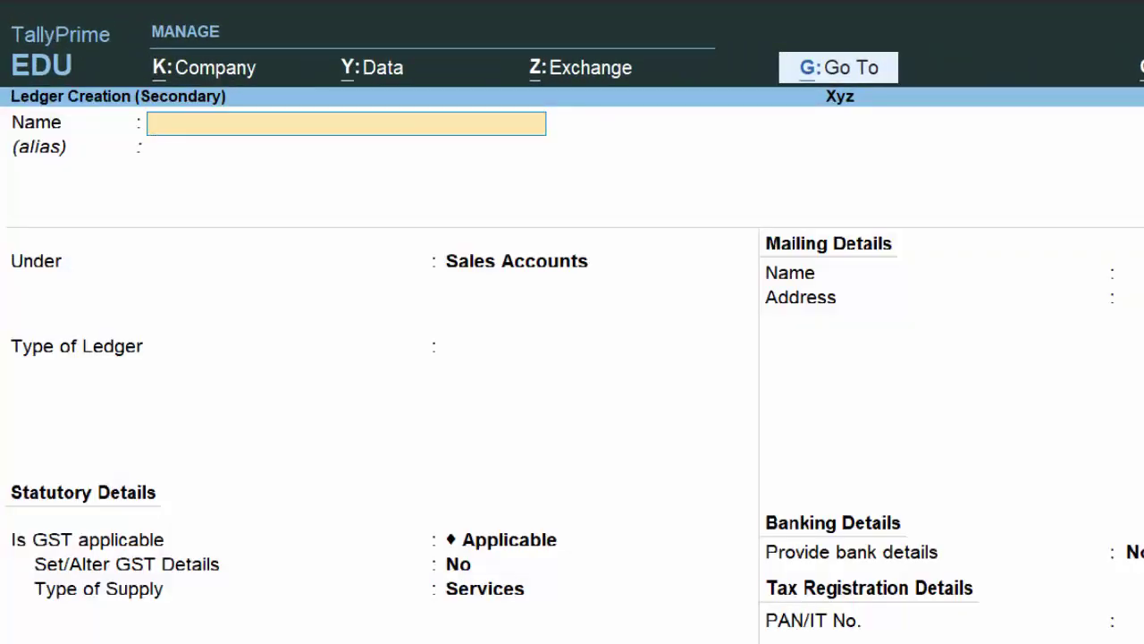
pyautogui.write('Rah')
pyautogui.write('ul')
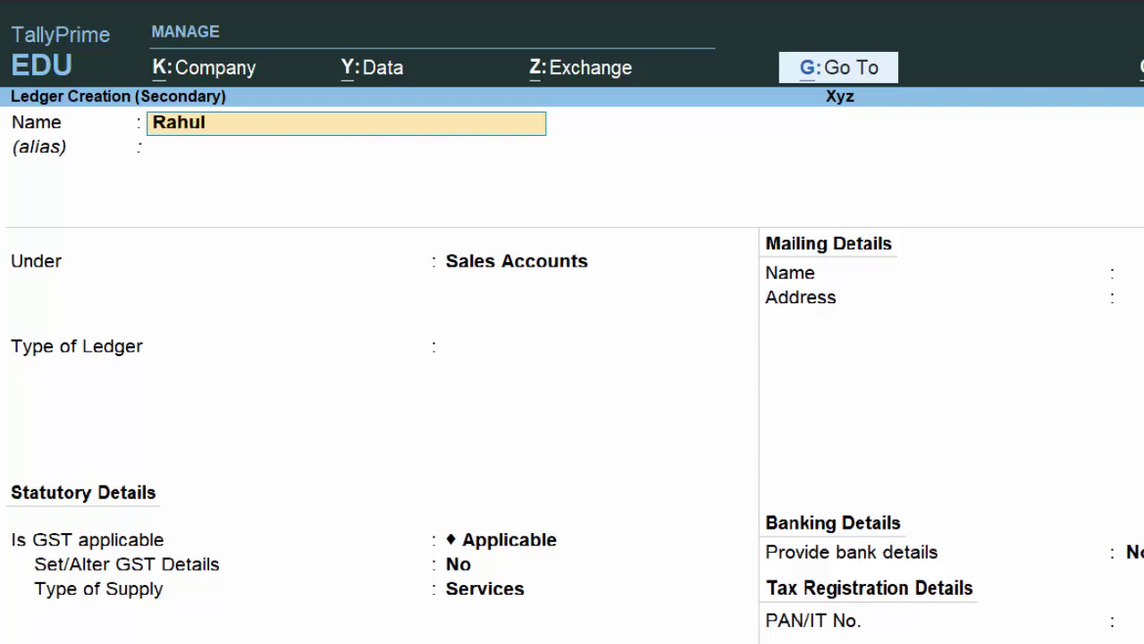
pyautogui.write(' Su')
pyautogui.write('pplier')
pyautogui.press('Return')
pyautogui.press('Return')
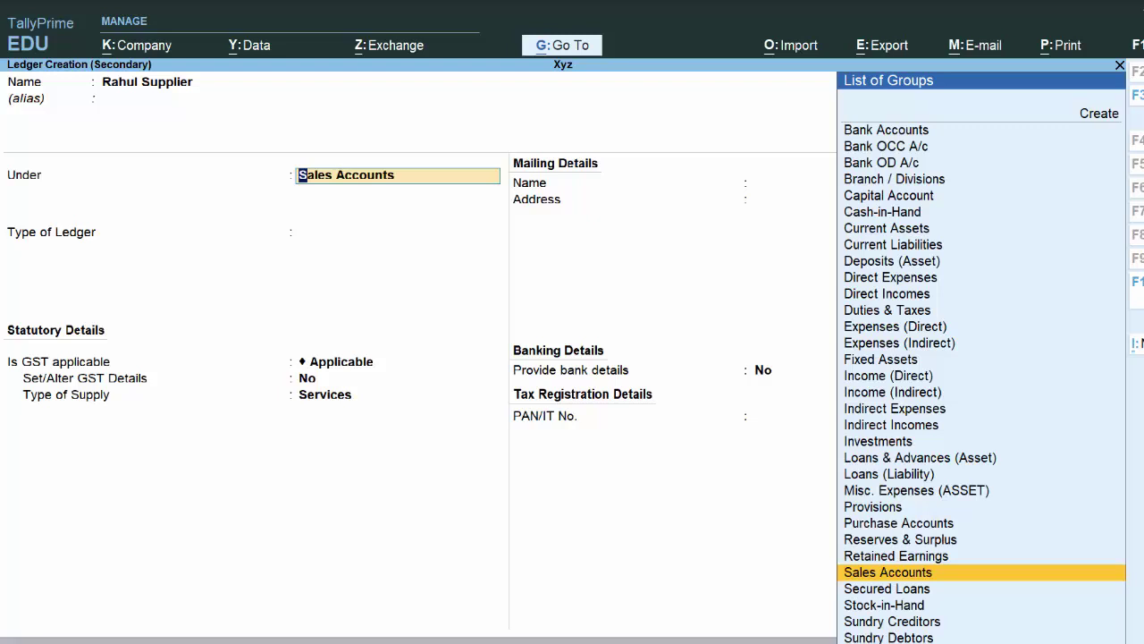
pyautogui.write('S')
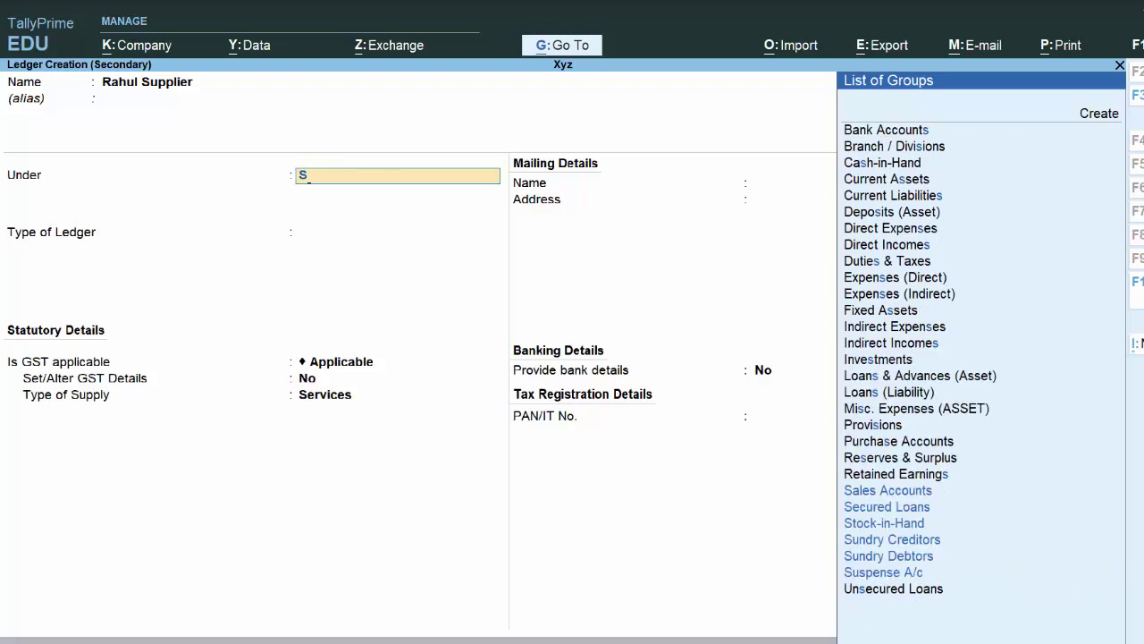
pyautogui.press('Down')
pyautogui.press('Down')
pyautogui.press('Down')
pyautogui.press('Down')
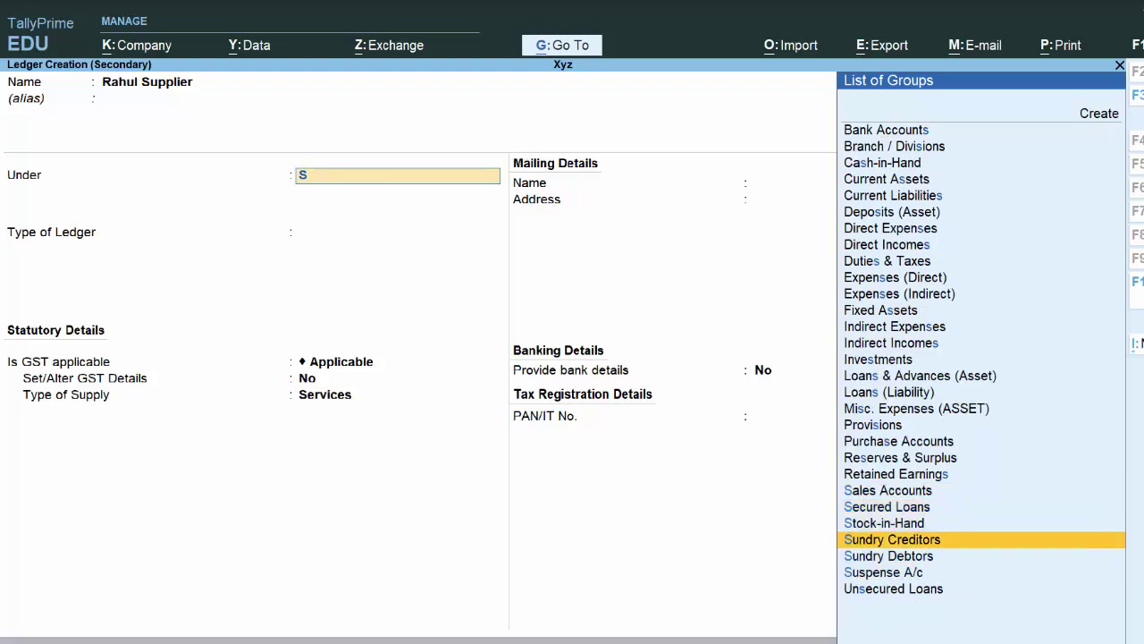
pyautogui.press('Return')
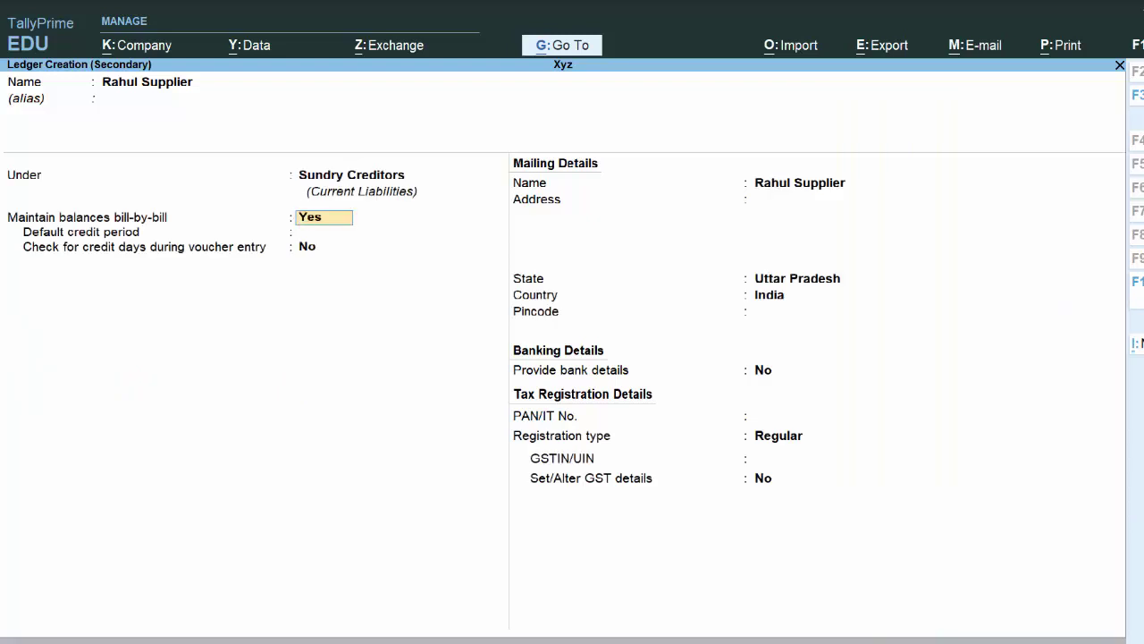
# Step: Accept Regular registration for the new supplier ledger and skip the receipt details
pyautogui.press('Return')
pyautogui.press('Return')
pyautogui.press('Return')
pyautogui.press('Return')
pyautogui.press('Return')
pyautogui.press('Return')
pyautogui.press('Return')
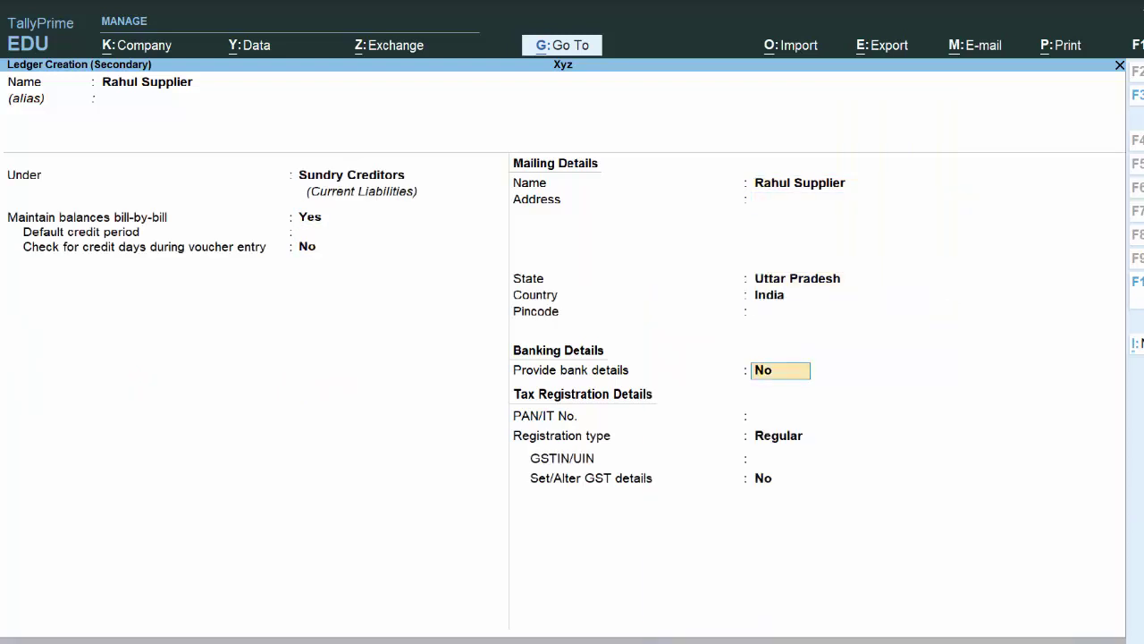
pyautogui.press('Return')
pyautogui.press('Return')
pyautogui.press('Return')
pyautogui.press('Return')
pyautogui.press('Return')
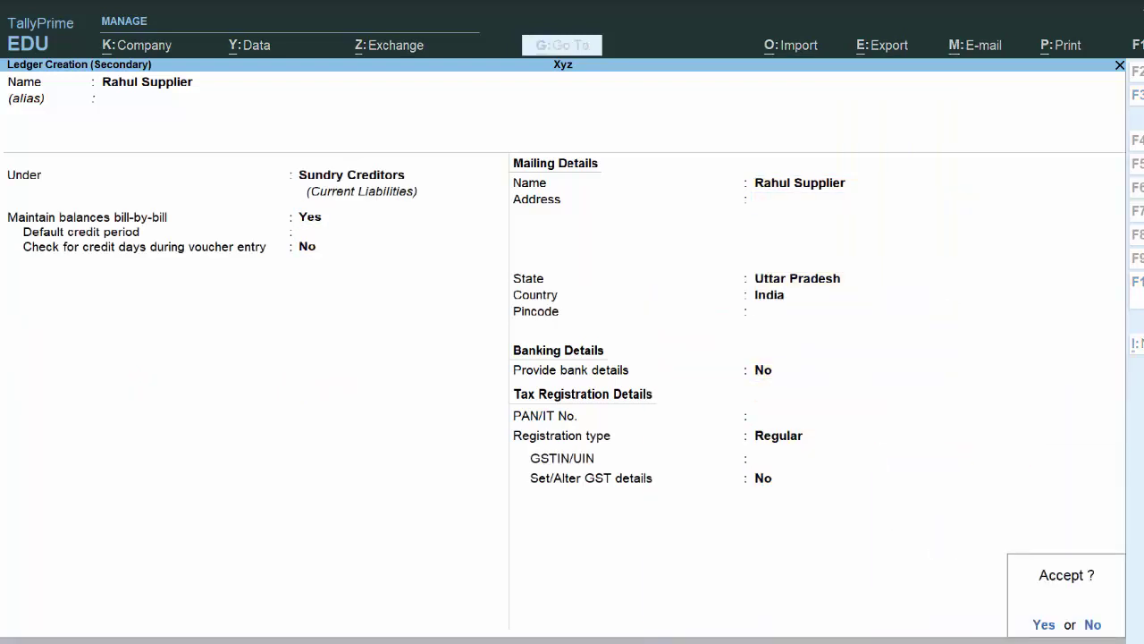
pyautogui.press('Return')
pyautogui.press('Return')
pyautogui.press('Return')
pyautogui.press('Return')
pyautogui.press('Return')
pyautogui.press('Return')
pyautogui.press('Return')
pyautogui.press('Return')
pyautogui.press('Return')
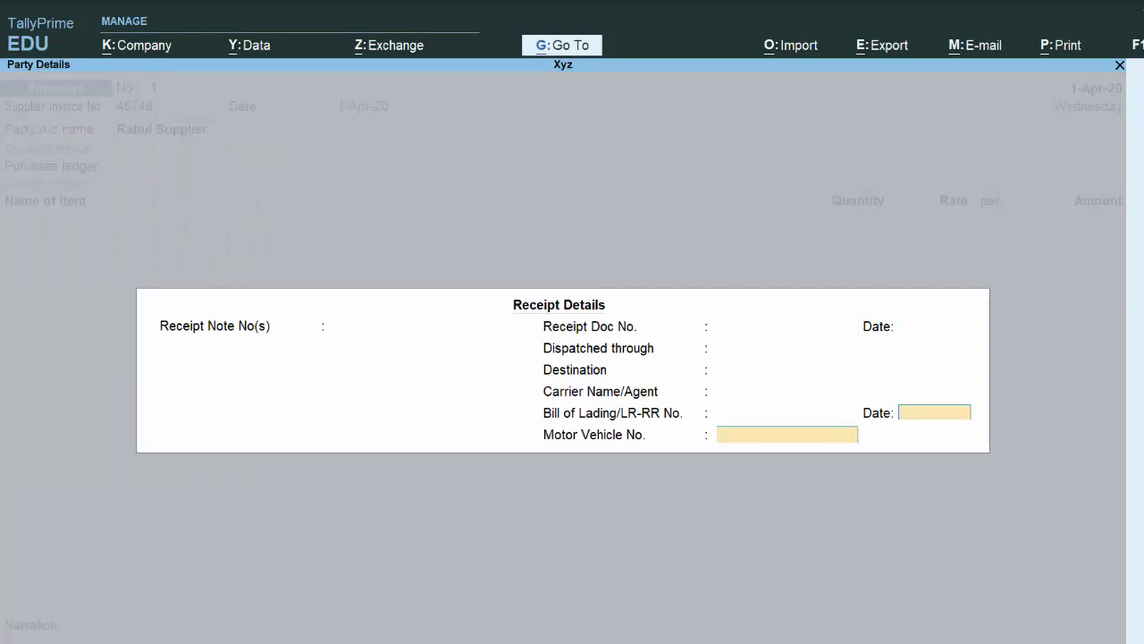
pyautogui.press('Return')
pyautogui.press('Return')
pyautogui.press('Return')
pyautogui.press('Return')
pyautogui.press('Return')
pyautogui.press('Return')
pyautogui.press('Return')
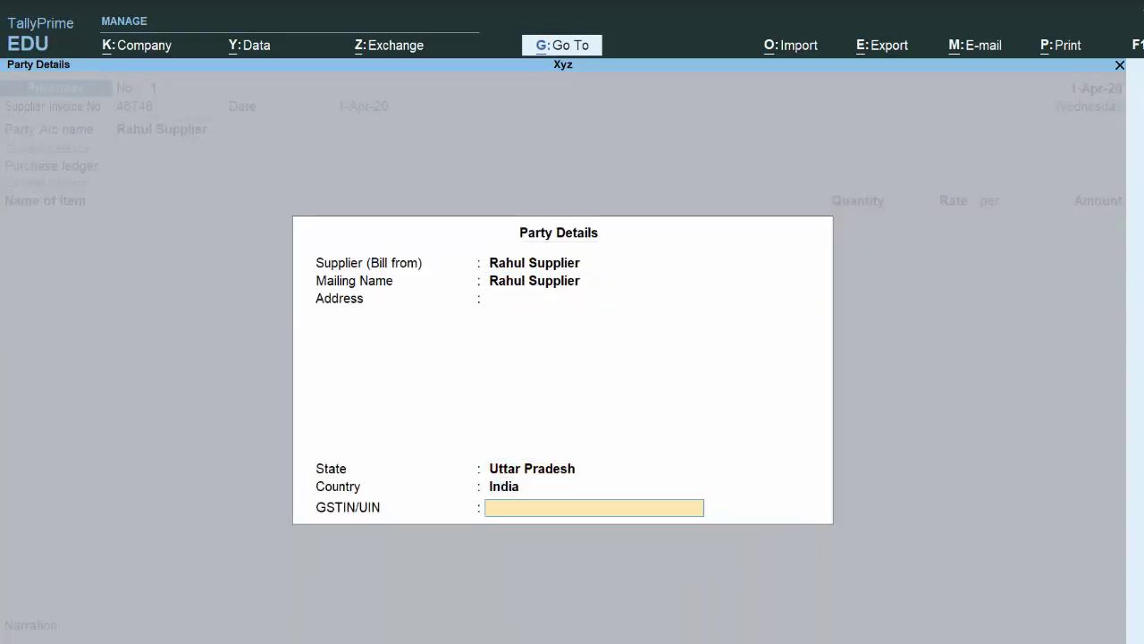
pyautogui.press('Return')
# Step: Create the Purchase A/c ledger under Purchase Accounts, keeping remaining defaults
pyautogui.press('Return')
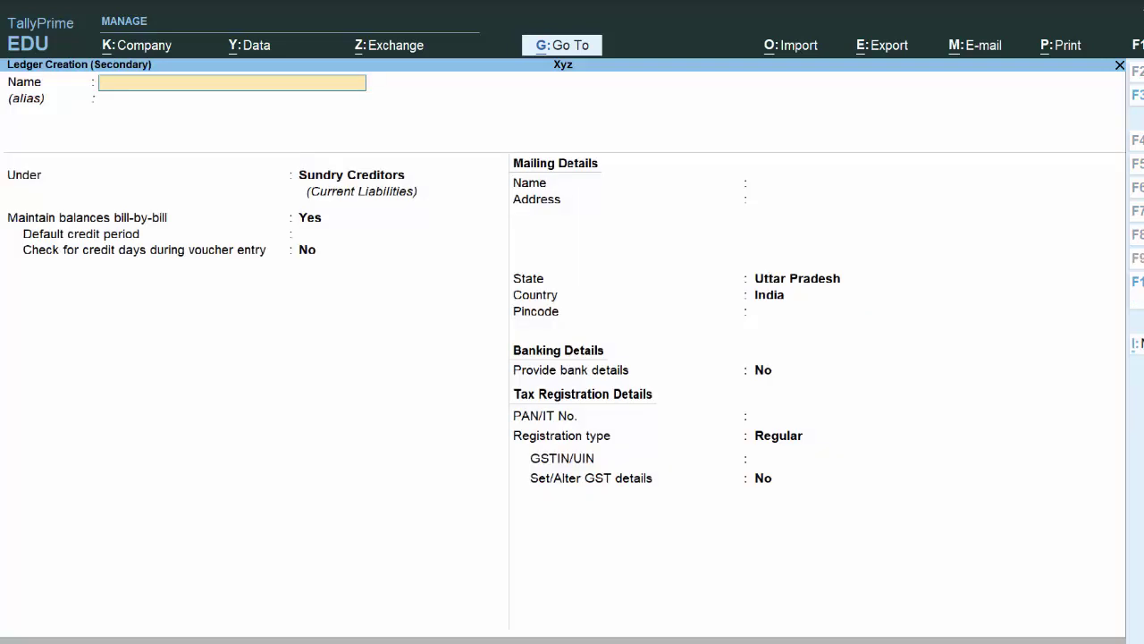
pyautogui.write('Pur')
pyautogui.write('chase')
pyautogui.write(' ac')
pyautogui.press('Return')
pyautogui.press('Return')
pyautogui.write('P')
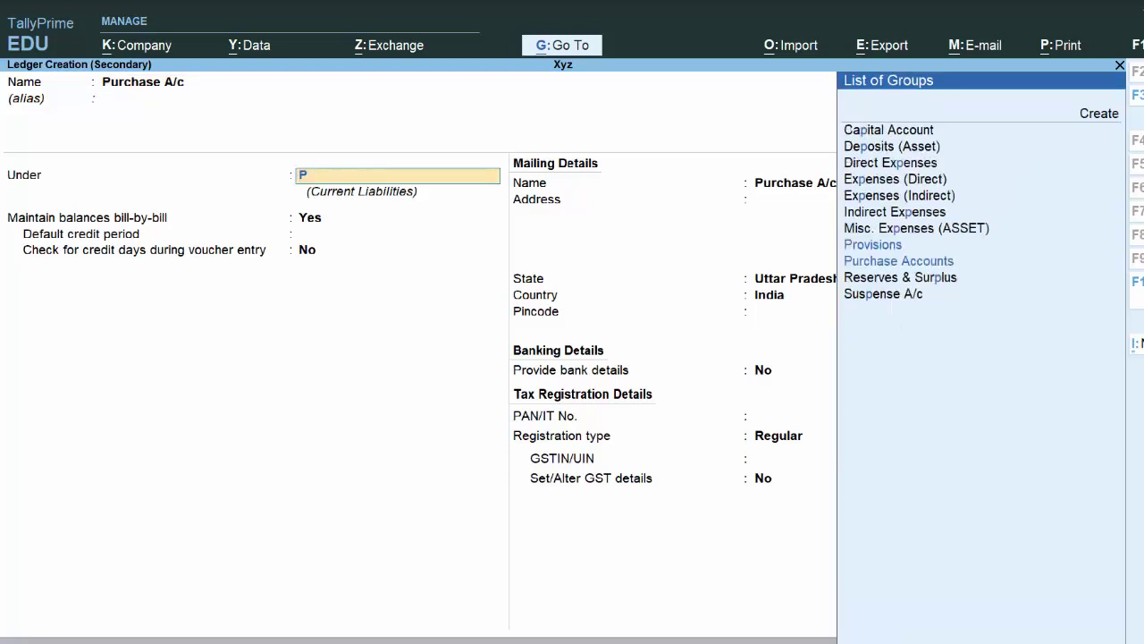
pyautogui.press('Down')
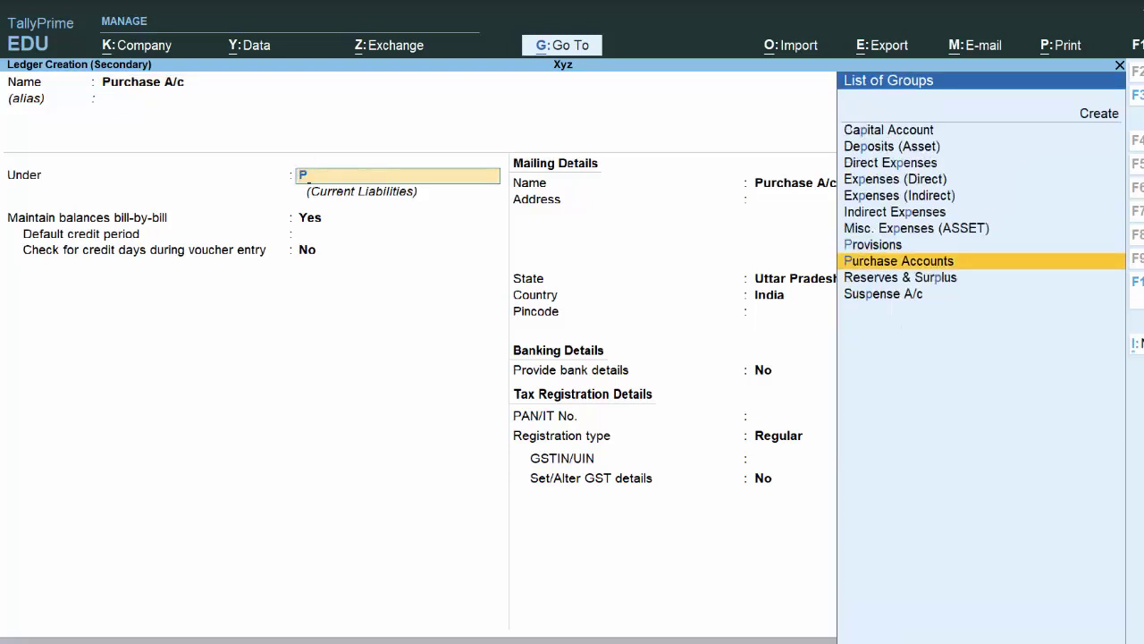
pyautogui.press('Return')
pyautogui.press('Return')
pyautogui.press('Return')
pyautogui.press('Return')
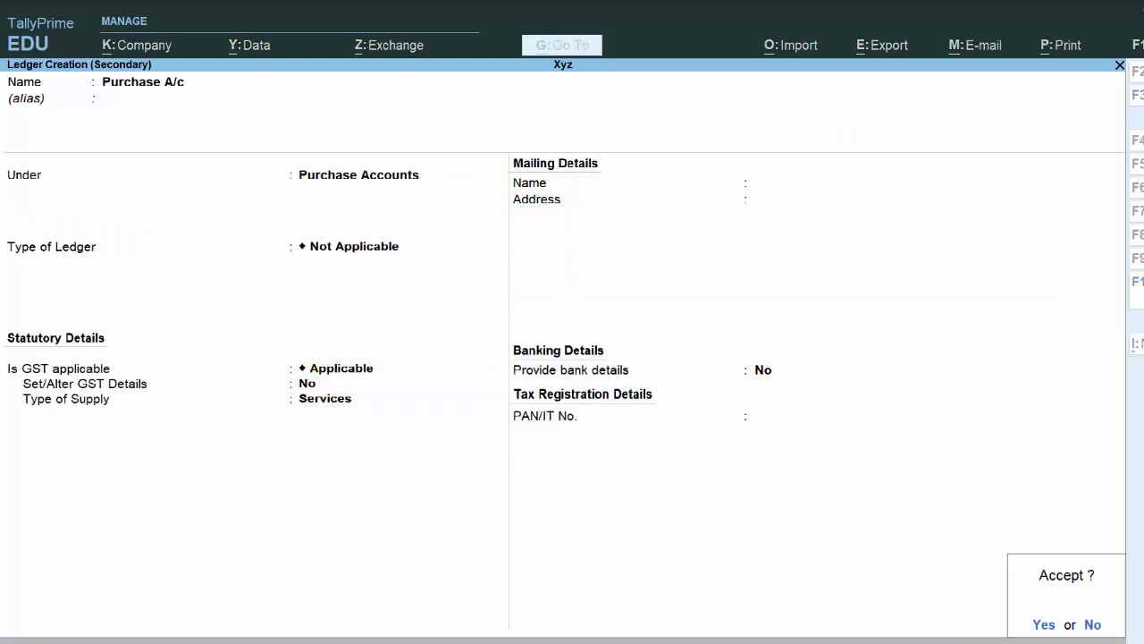
pyautogui.press('Return')
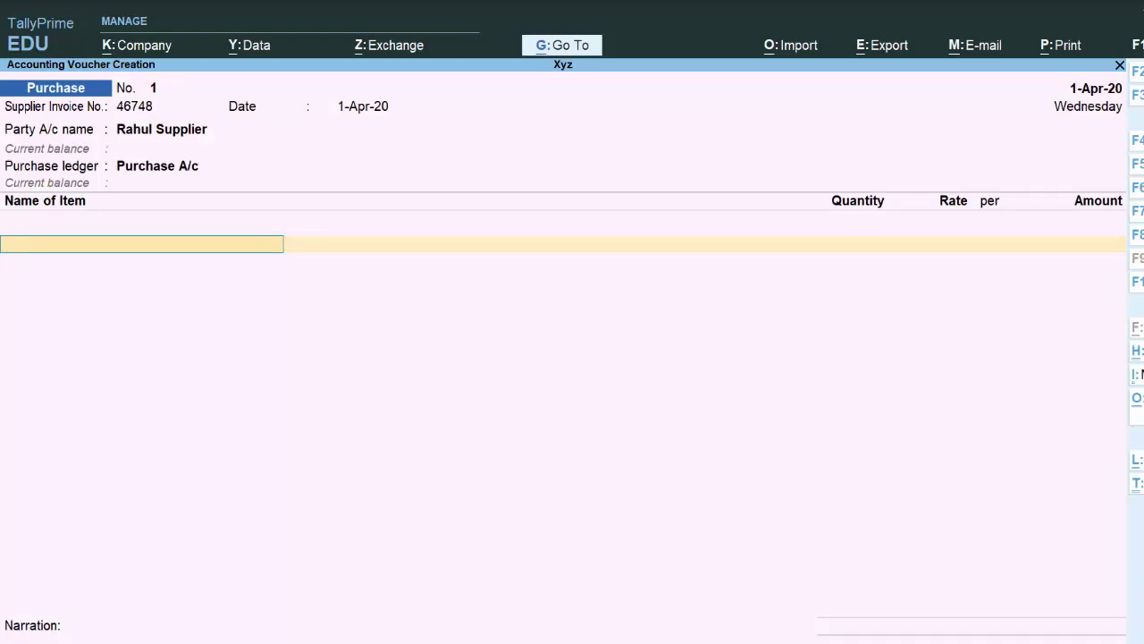
# Step: Add Snetizer, 10 ltr at 100.00 (1,000.00), and accept bill reference 46748
pyautogui.write('S')
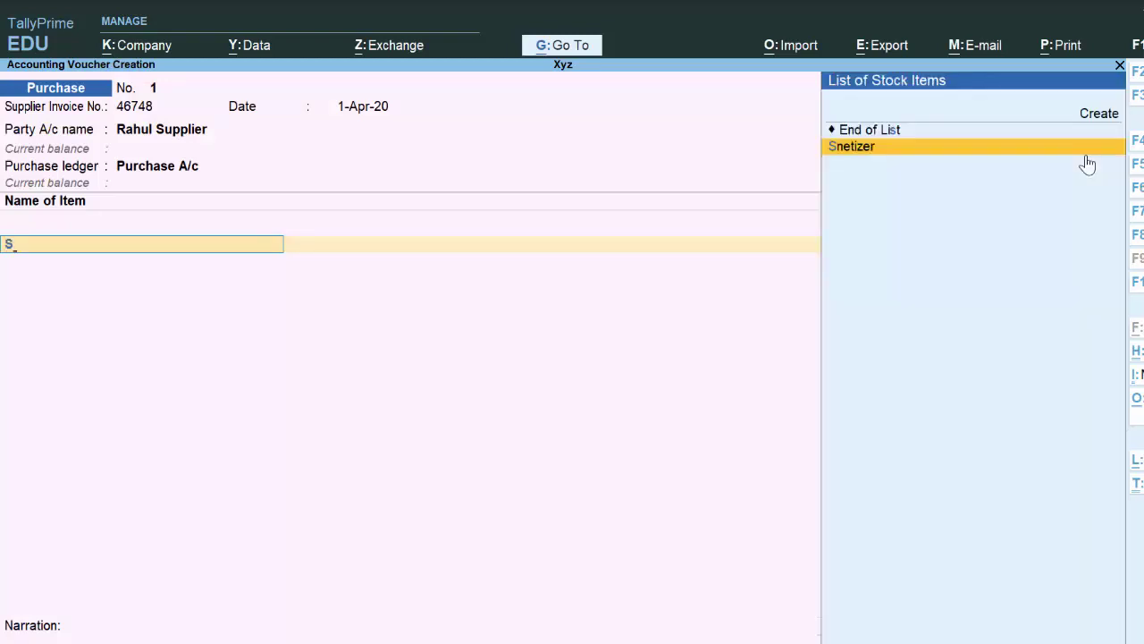
pyautogui.press('Return')
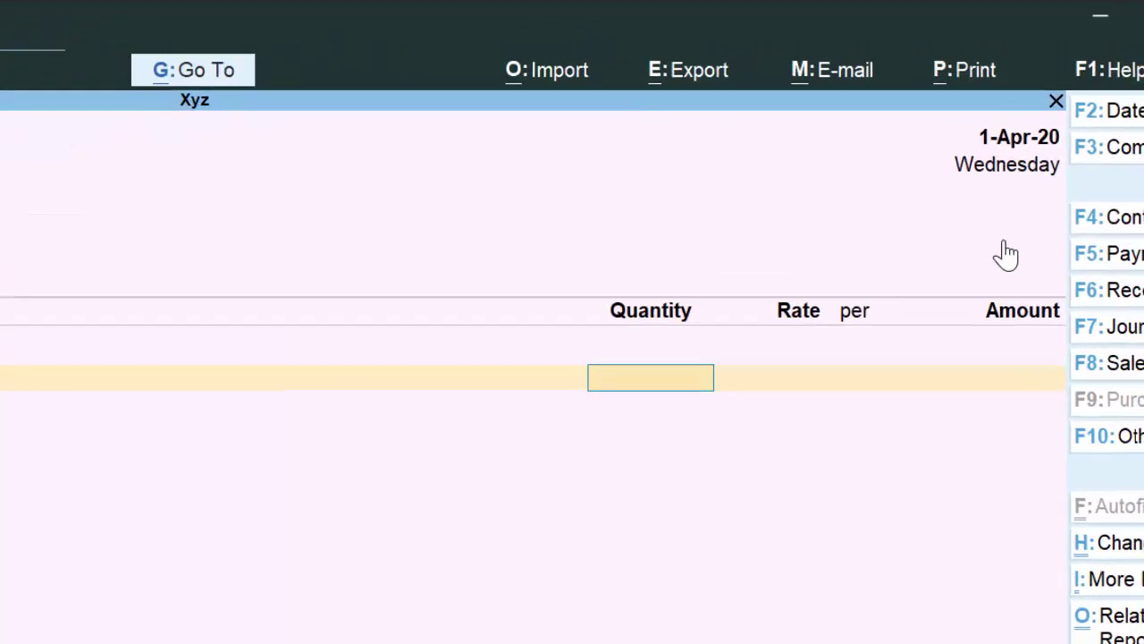
pyautogui.write('10')
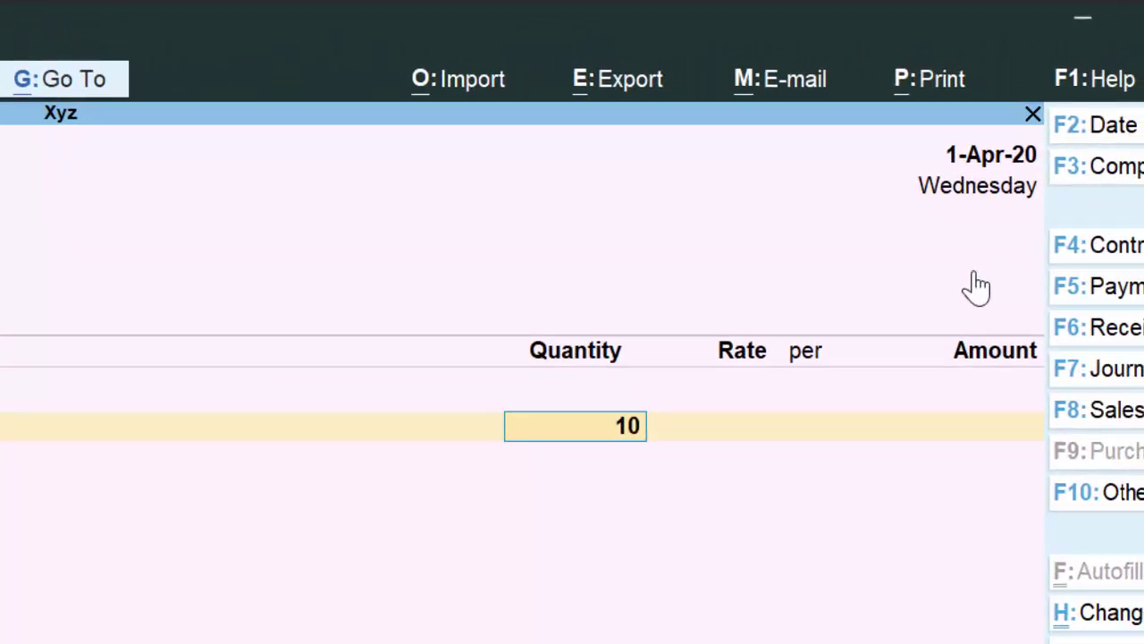
pyautogui.press('Return')
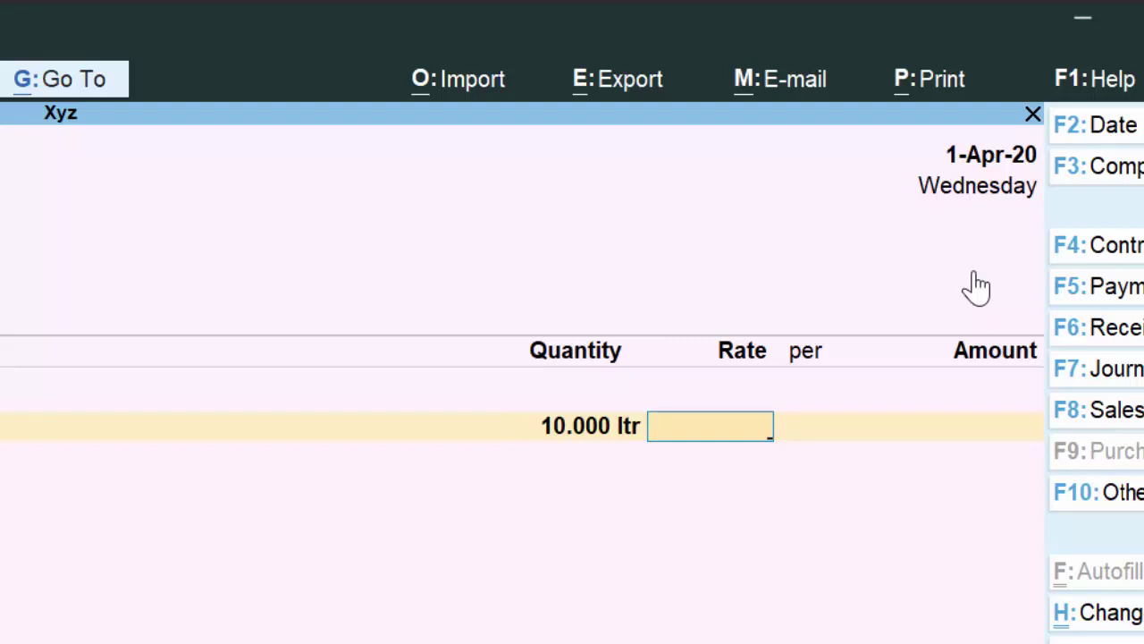
pyautogui.write('100')
pyautogui.press('Return')
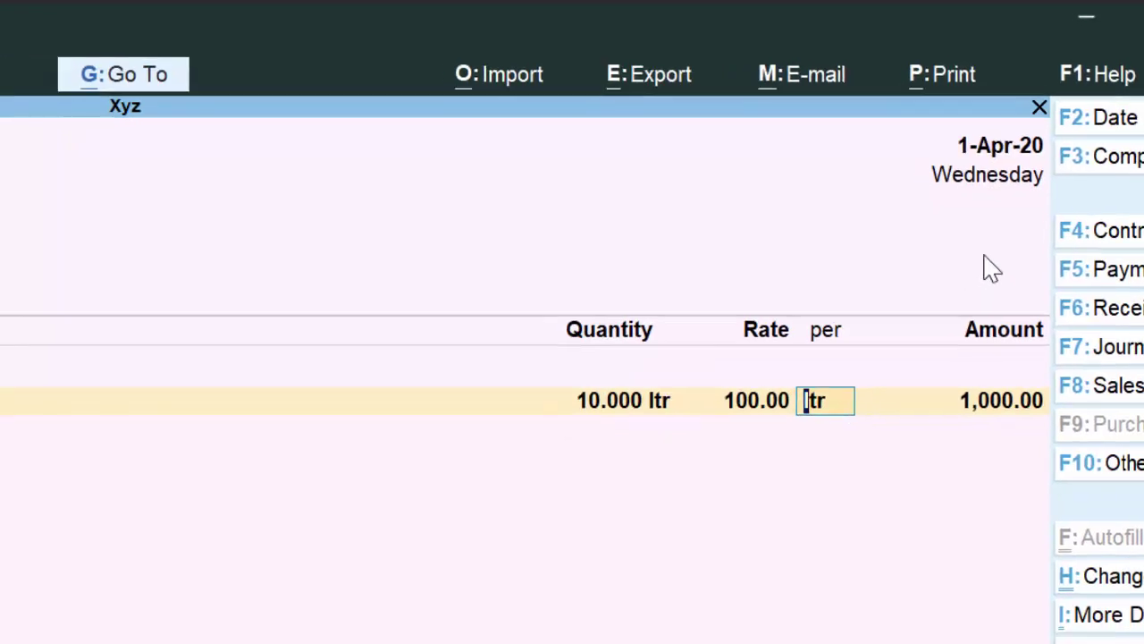
pyautogui.press('Return')
pyautogui.press('Return')
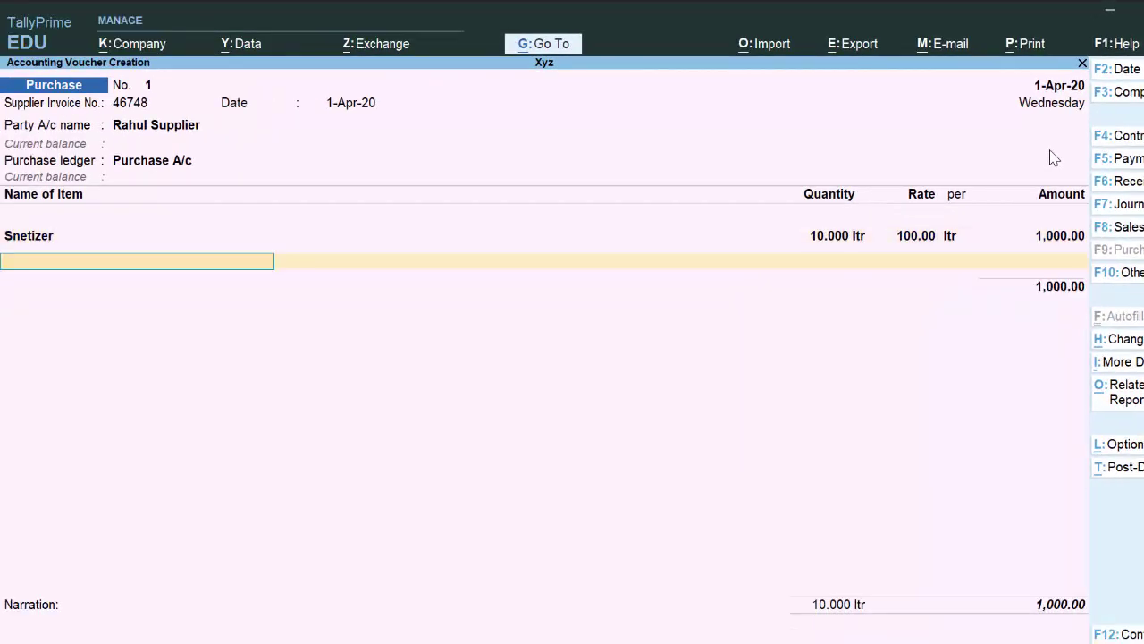
pyautogui.press('Return')
pyautogui.press('Return')
pyautogui.press('Return')
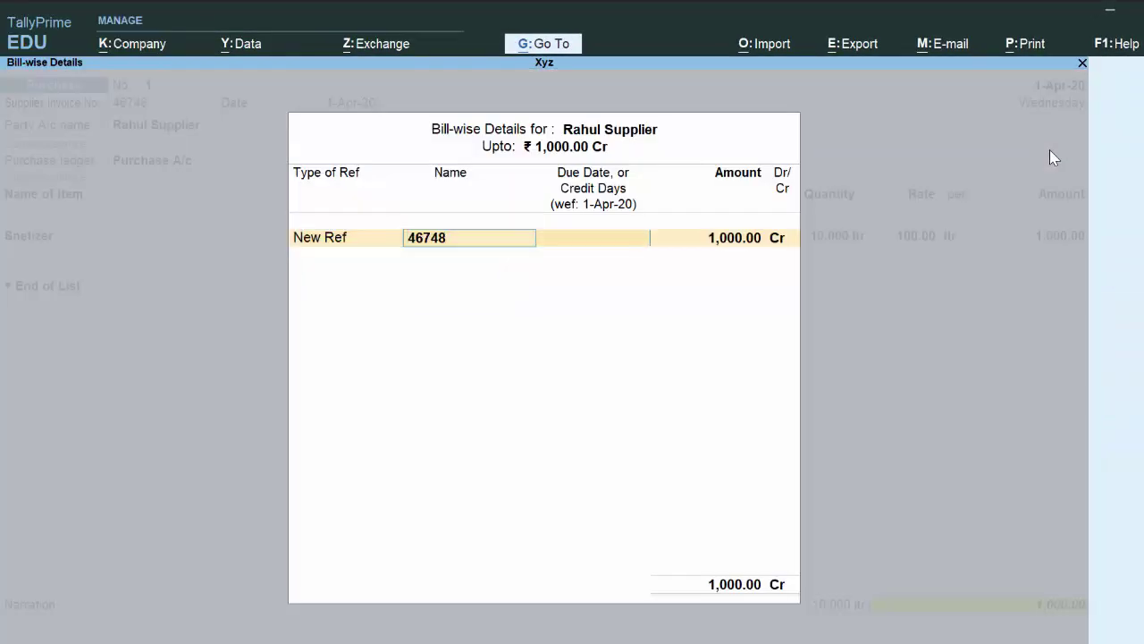
pyautogui.press('Return')
pyautogui.press('Return')
pyautogui.press('Return')
pyautogui.press('Return')
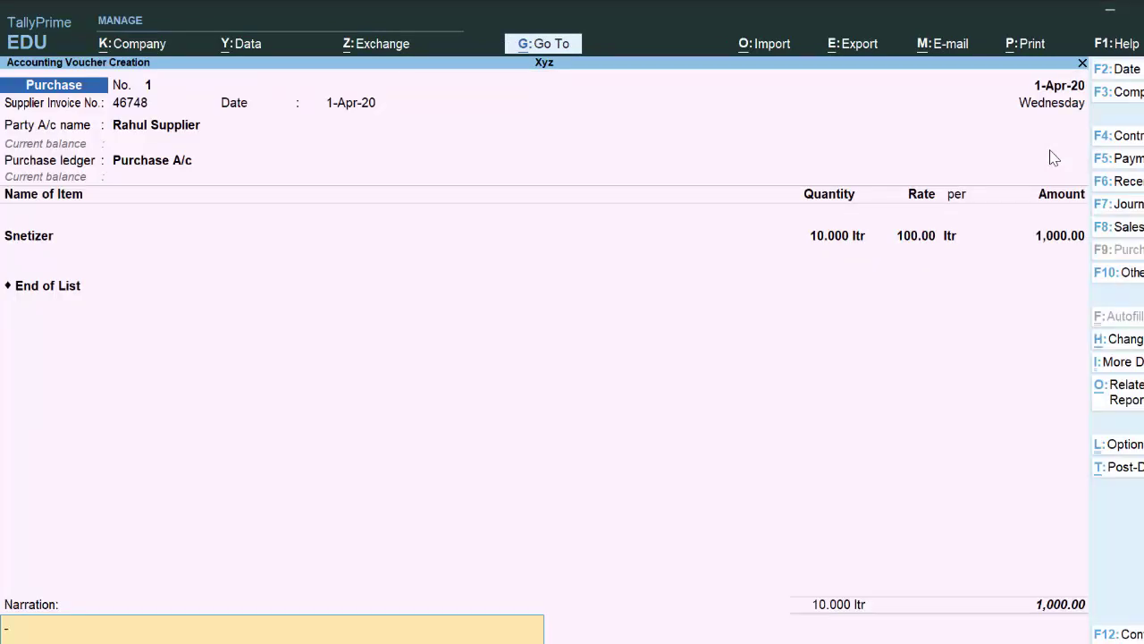
pyautogui.press('Return')
pyautogui.press('Return')
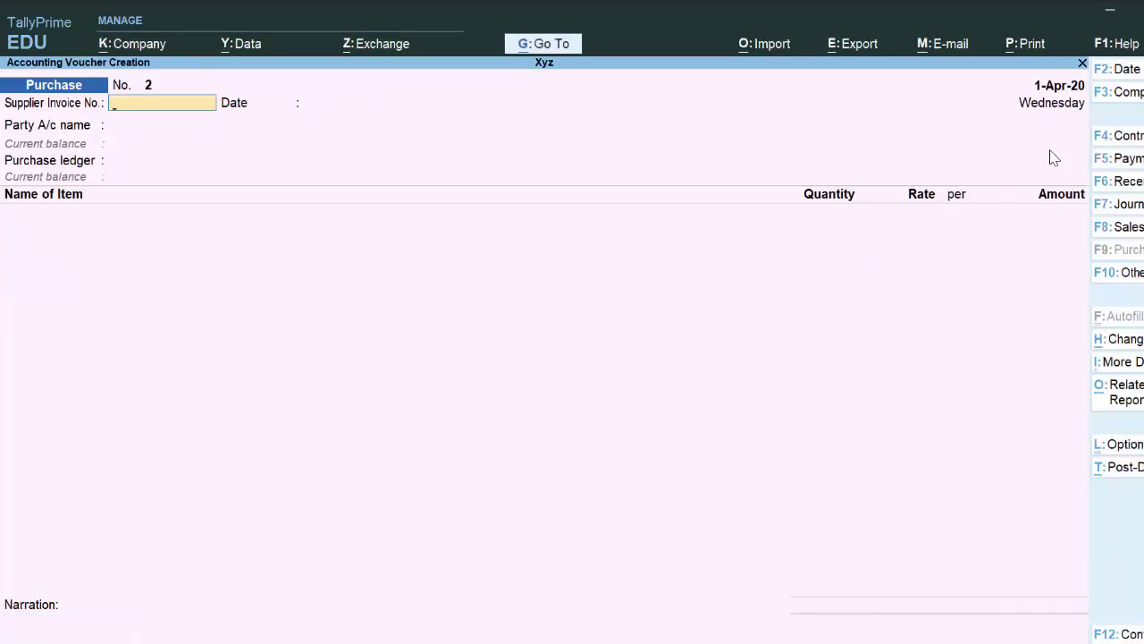
# Step: Leave the purchase voucher and start a Sales voucher with Cash as party
pyautogui.press('Escape')
pyautogui.press('Return')
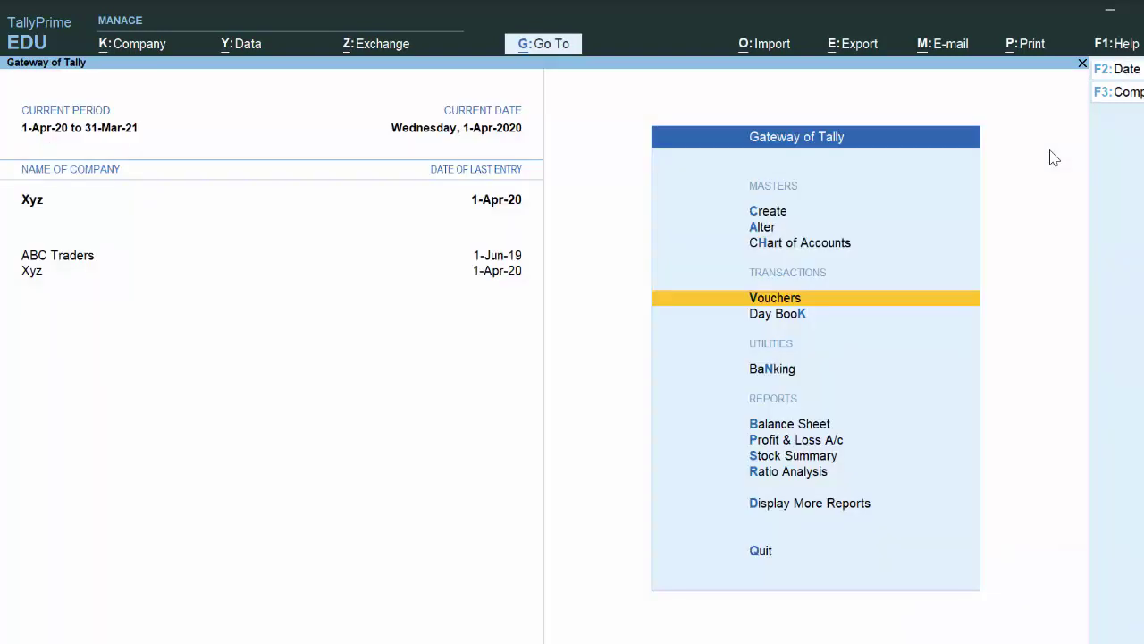
pyautogui.press('Return')
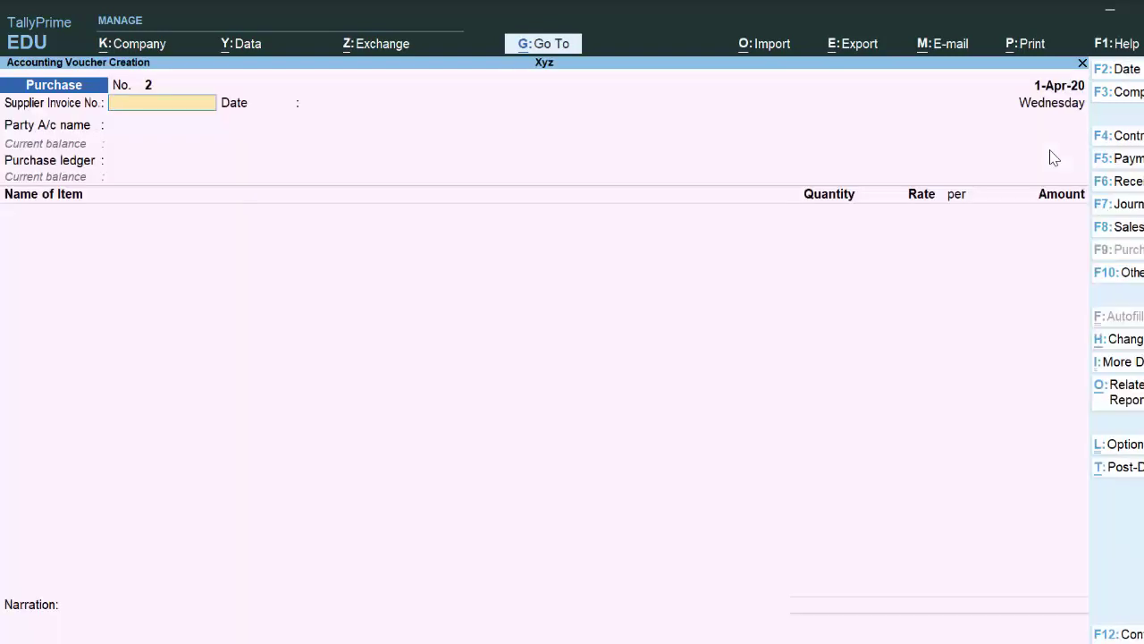
pyautogui.press('F8')
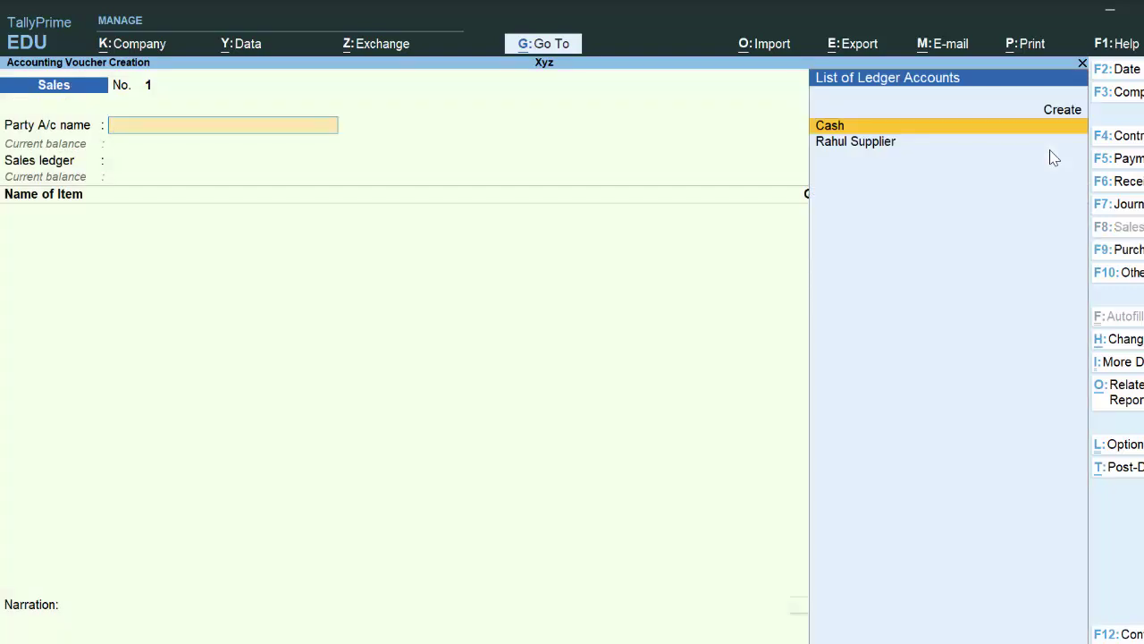
pyautogui.press('Return')
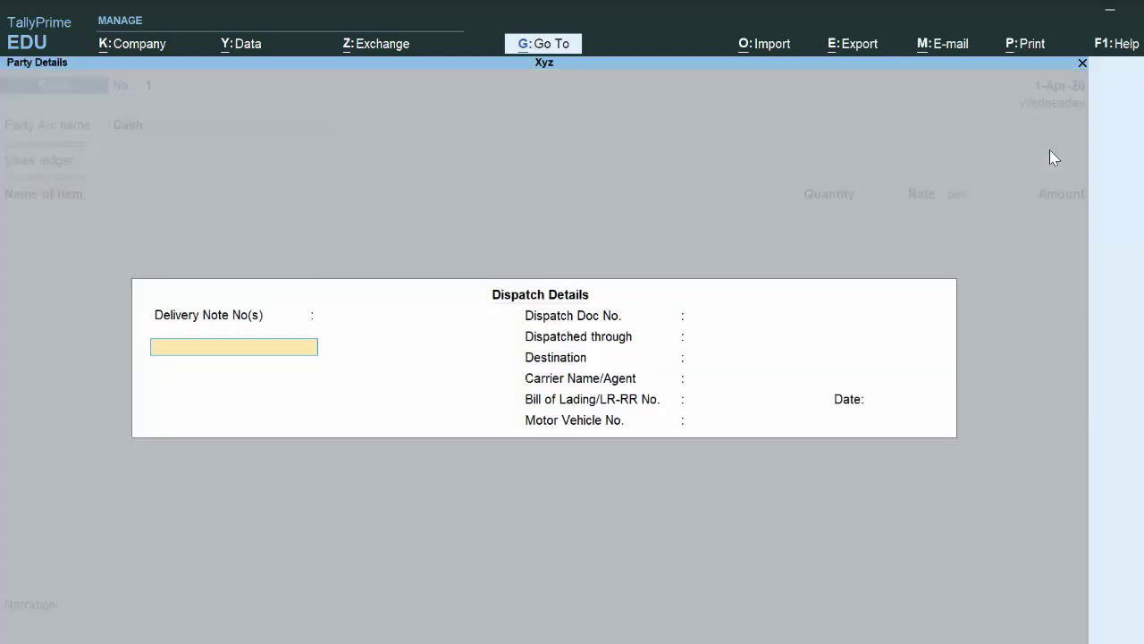
# Step: Skip dispatch details and set the party's GST registration type to Regular
pyautogui.press('Return')
pyautogui.press('Return')
pyautogui.press('Return')
pyautogui.press('Return')
pyautogui.press('Return')
pyautogui.press('Return')
pyautogui.press('Return')
pyautogui.press('Return')
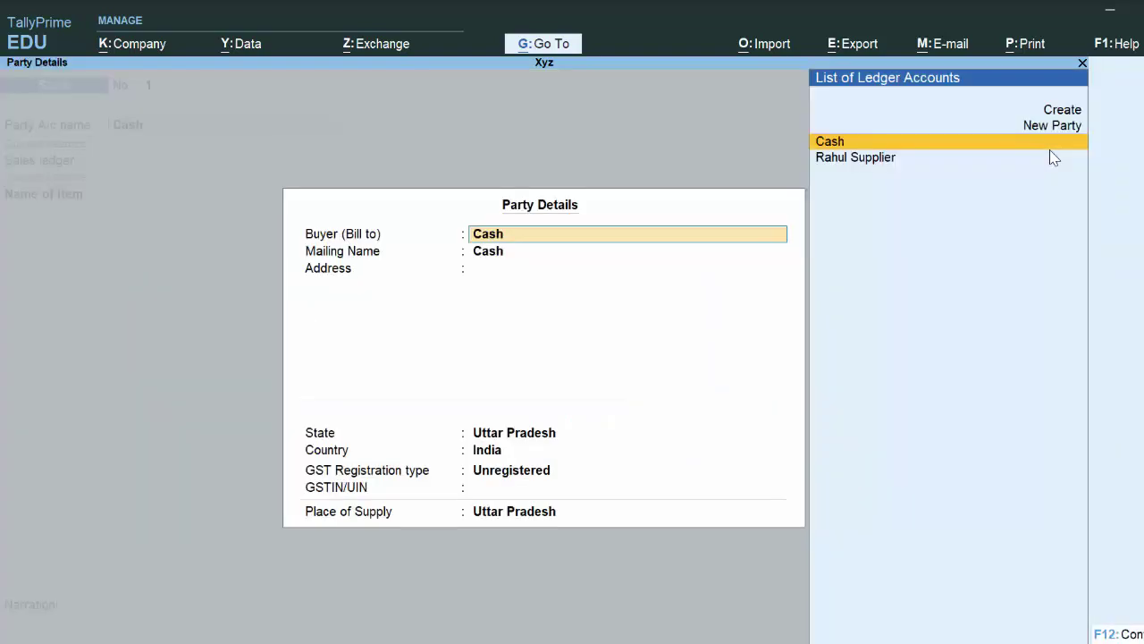
pyautogui.press('Return')
pyautogui.press('Return')
pyautogui.press('Return')
pyautogui.press('Return')
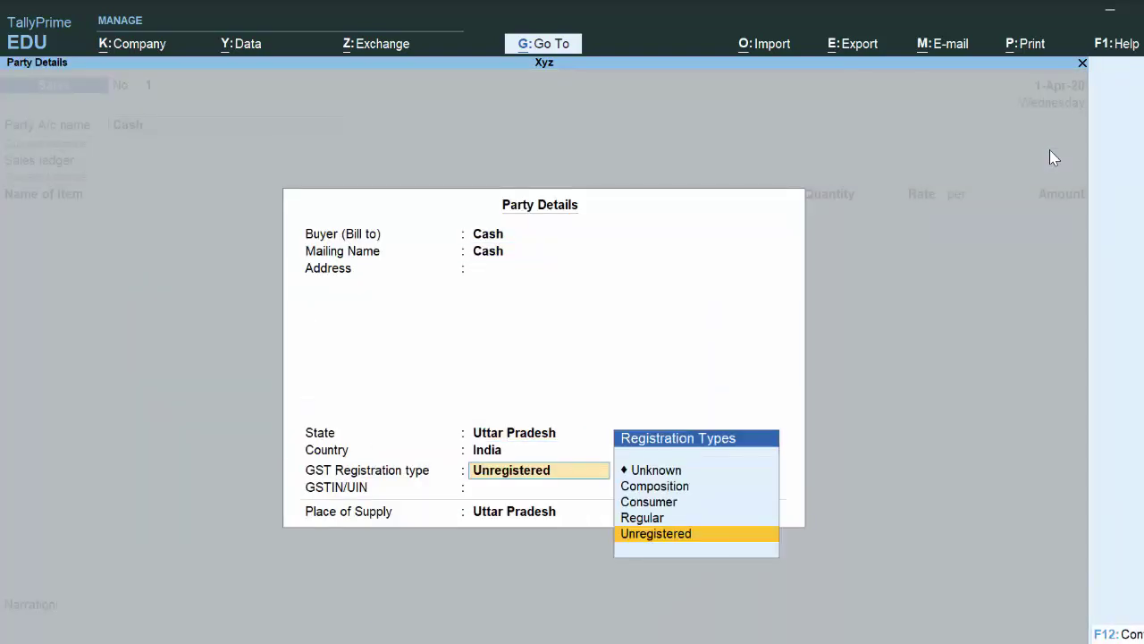
pyautogui.press('Up')
pyautogui.press('Return')
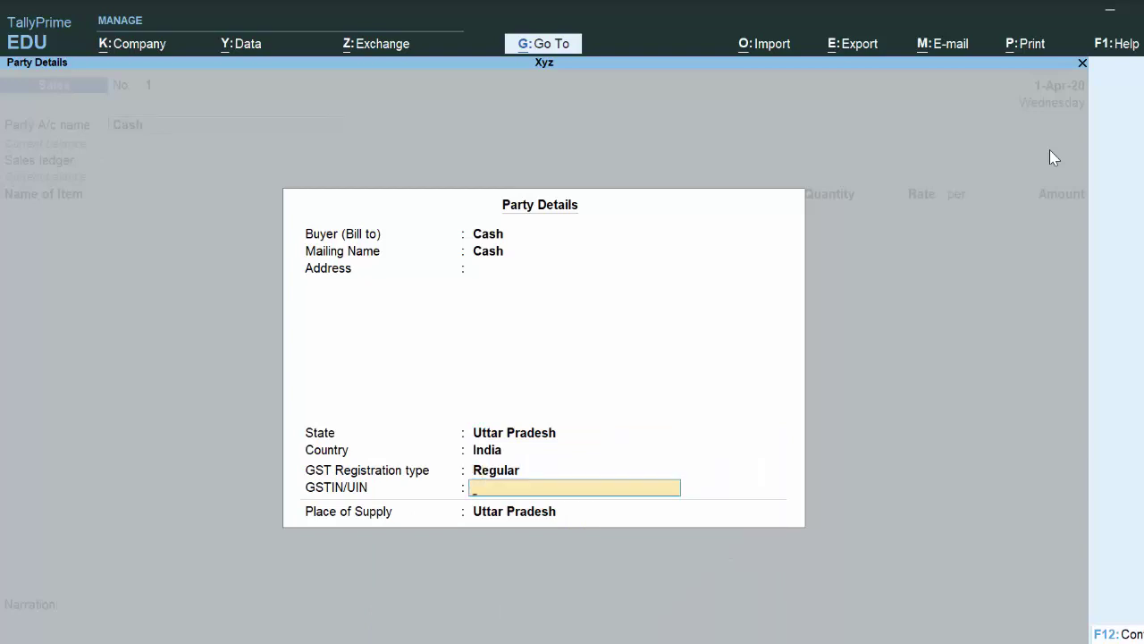
pyautogui.write('AISP')
pyautogui.write('T')
pyautogui.press('BackSpace')
pyautogui.press('BackSpace')
pyautogui.press('BackSpace')
pyautogui.press('BackSpace')
pyautogui.press('Return')
pyautogui.press('Return')
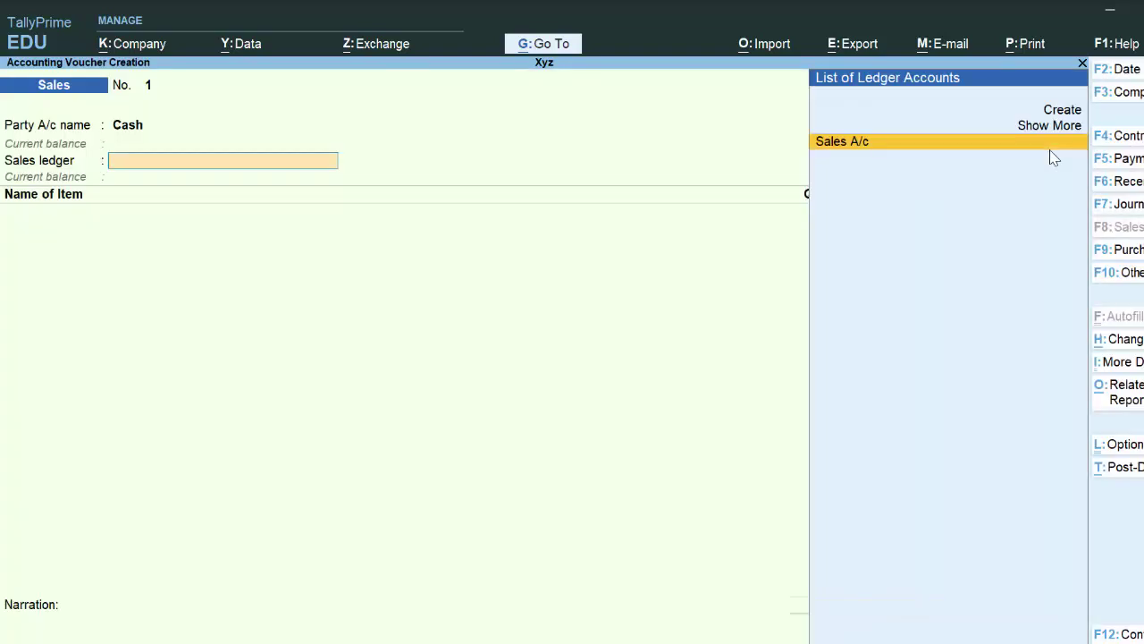
pyautogui.press('Return')
# Step: Enter Snetizer, 5 ltr at 200.00 for a 1,000.00 sale, and end the item list
pyautogui.write('S')
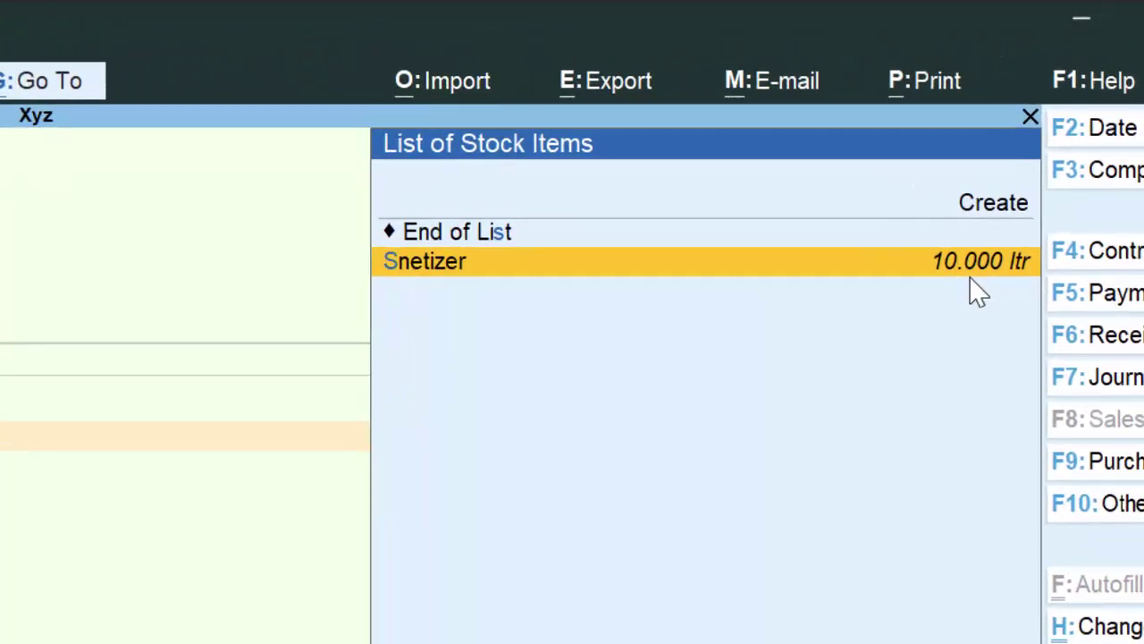
pyautogui.press('Return')
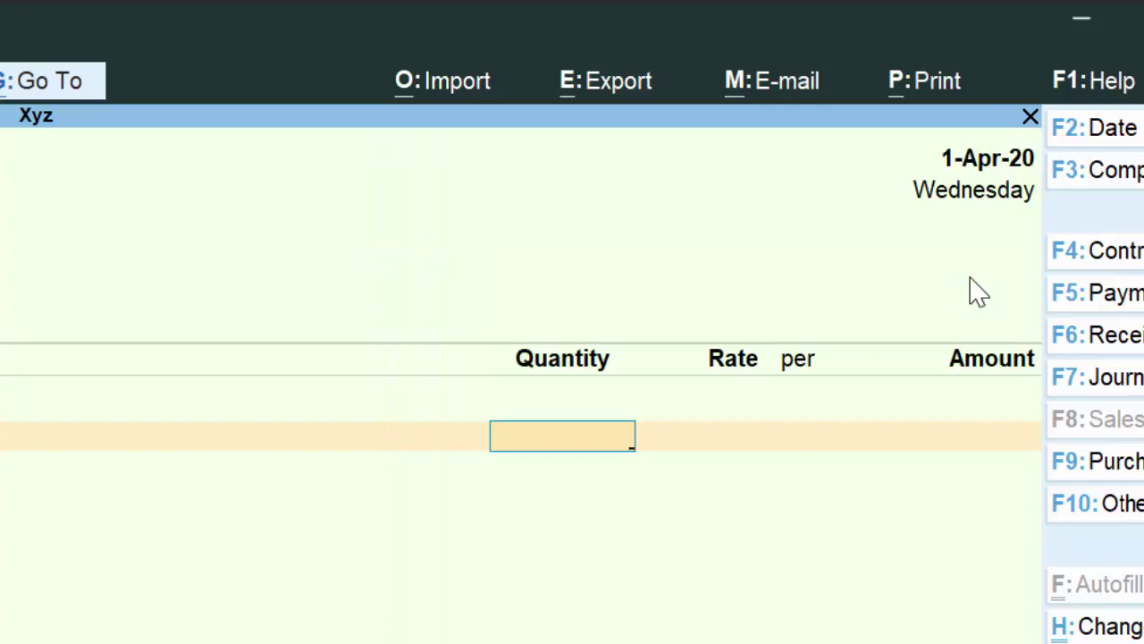
pyautogui.write('5')
pyautogui.press('Return')
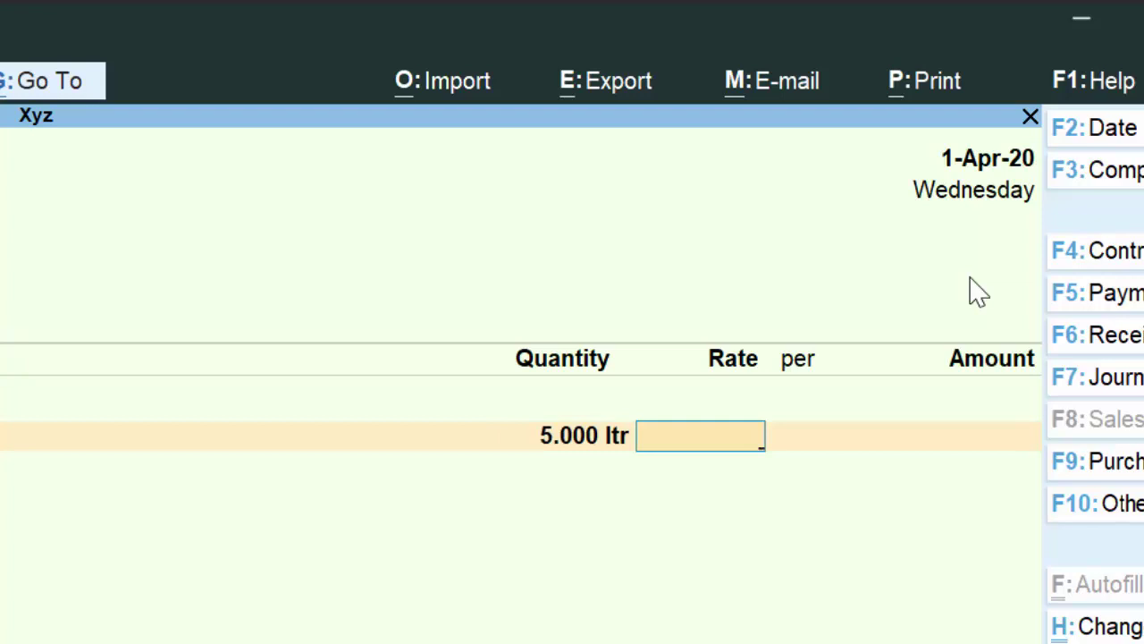
pyautogui.write('2')
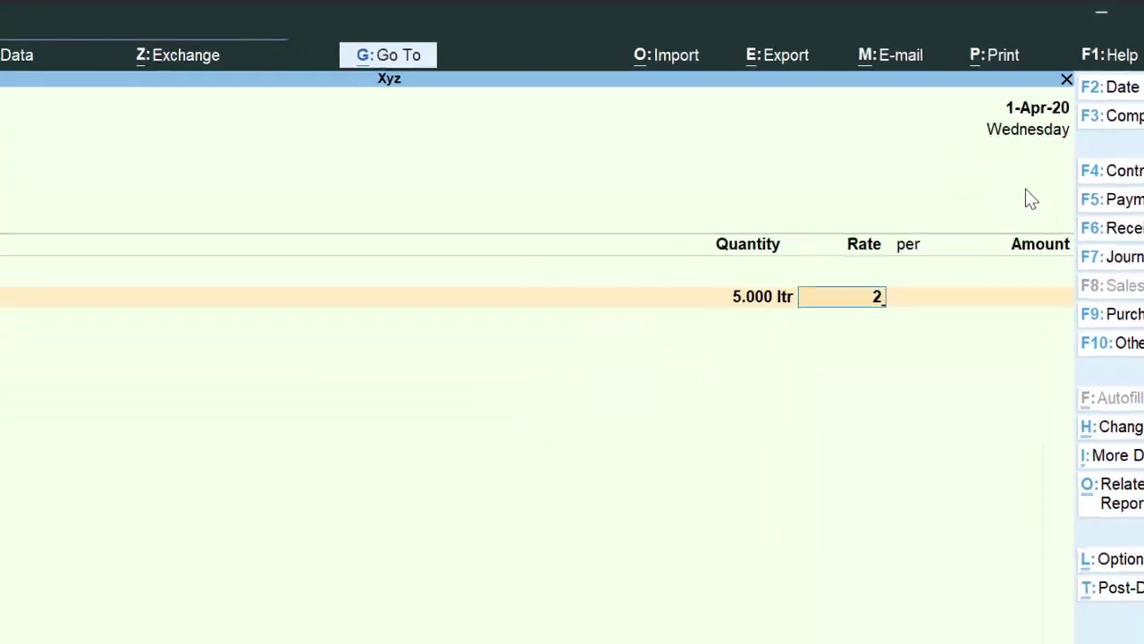
pyautogui.write('00')
pyautogui.press('Return')
pyautogui.press('Return')
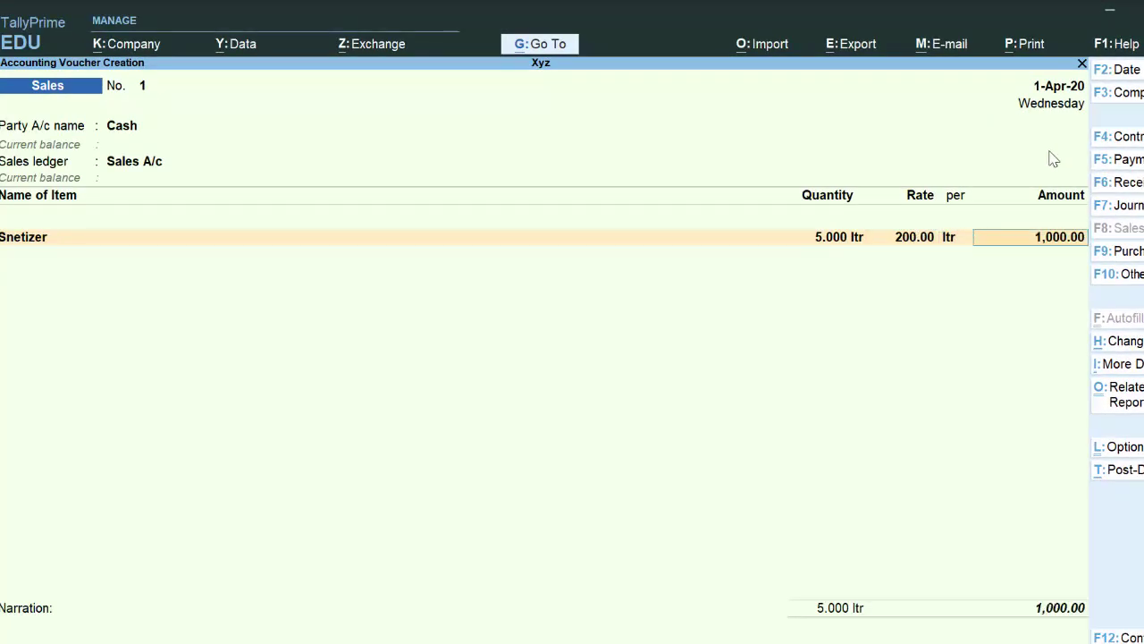
pyautogui.press('Return')
pyautogui.press('Return')
pyautogui.press('Return')
pyautogui.press('Return')
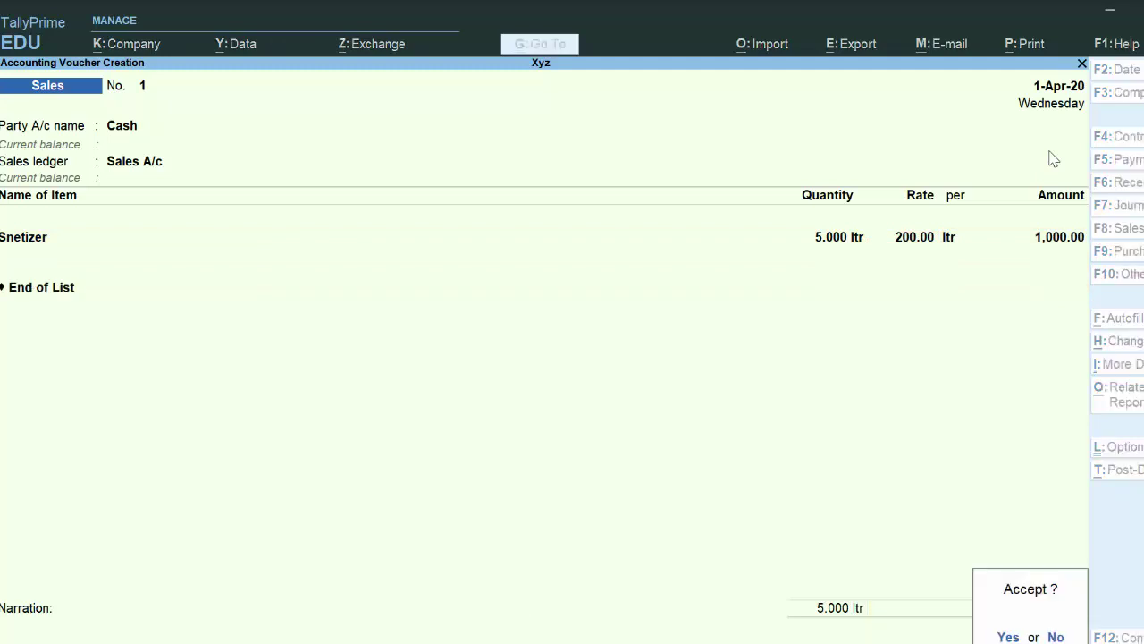
pyautogui.press('Return')
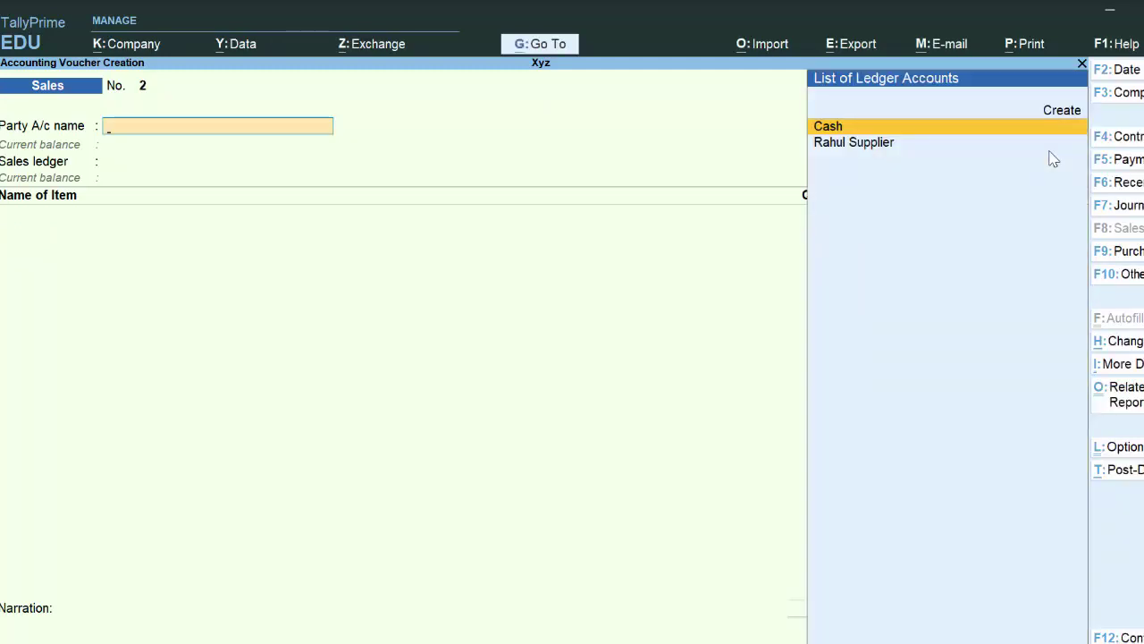